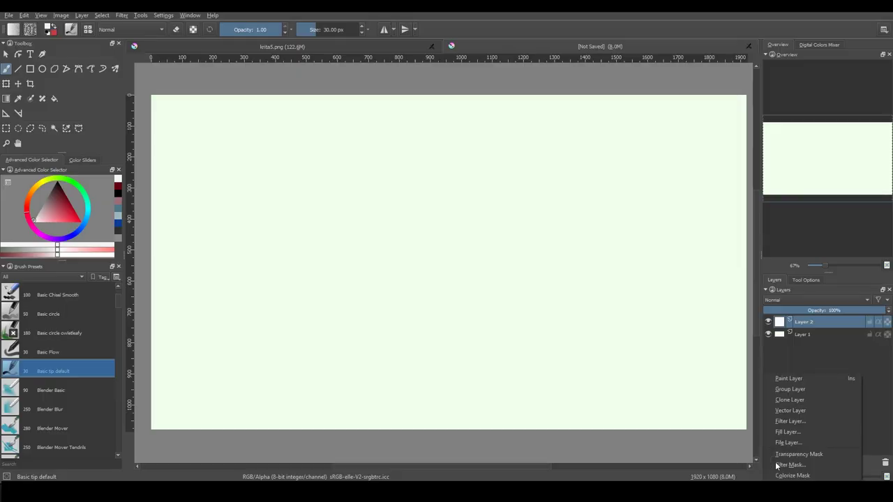
# On a new vector layer, draw a beige square and a circle overlapping its lower-right corner.
pyautogui.click(818, 410)
pyautogui.click(30, 68)
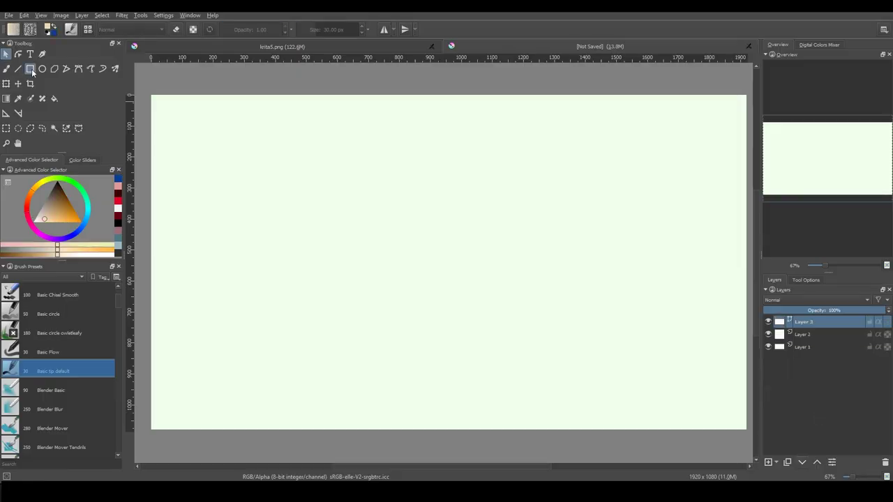
pyautogui.moveTo(207, 145); pyautogui.dragTo(329, 261)
pyautogui.click(42, 68)
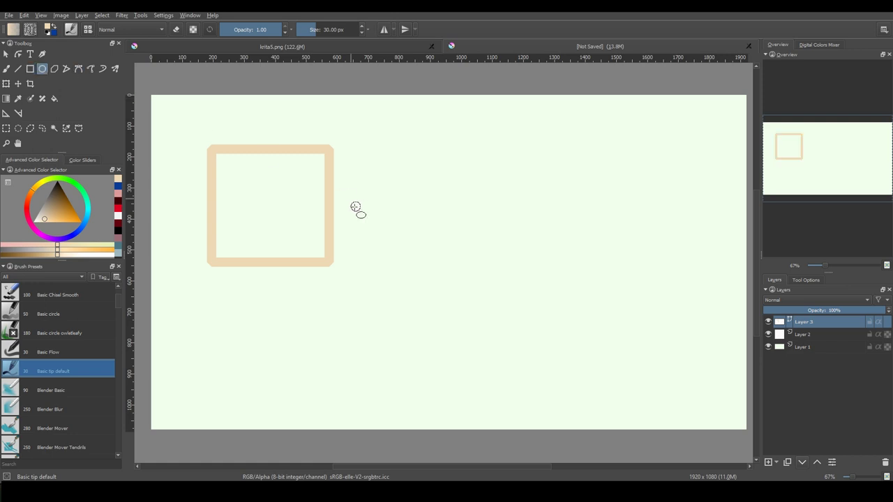
pyautogui.moveTo(275, 201)
pyautogui.mouseDown()
pyautogui.moveTo(392, 295)
pyautogui.moveTo(399, 311)
pyautogui.mouseUp()
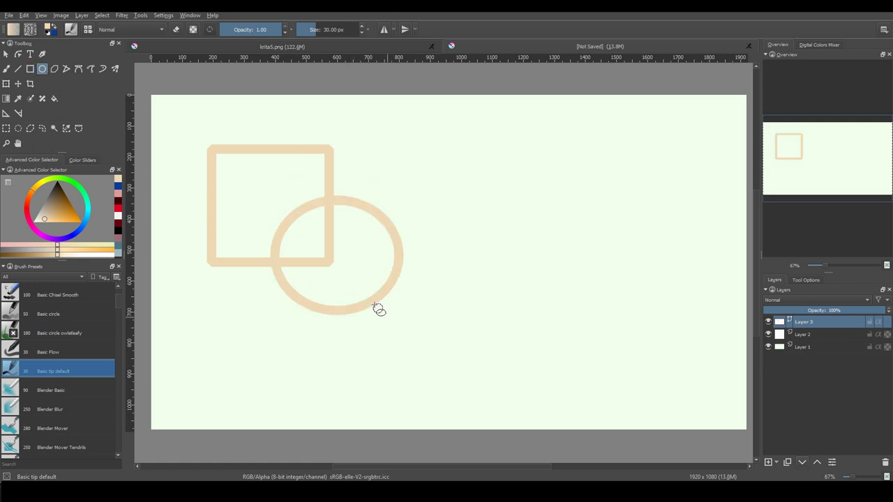
# Unite the square and circle into one shape and move it toward the canvas centre.
pyautogui.click(6, 54)
pyautogui.moveTo(183, 130); pyautogui.dragTo(455, 361)
pyautogui.rightClick(334, 201)
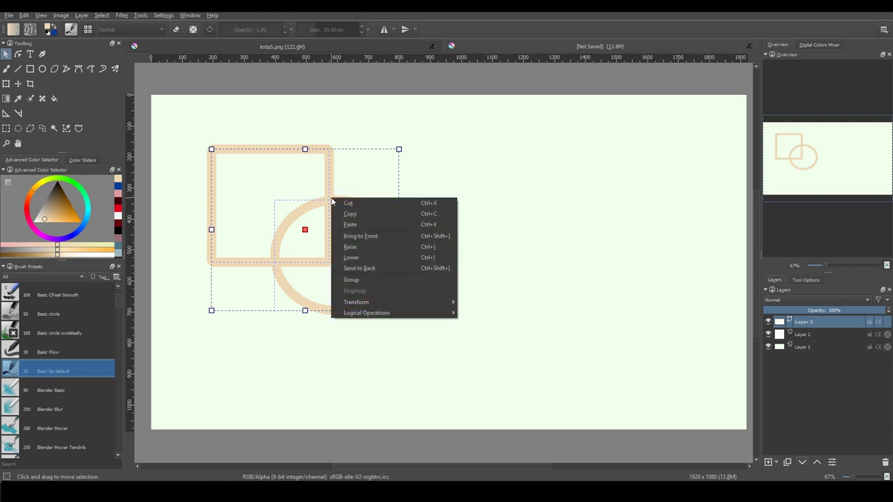
pyautogui.moveTo(417, 314)
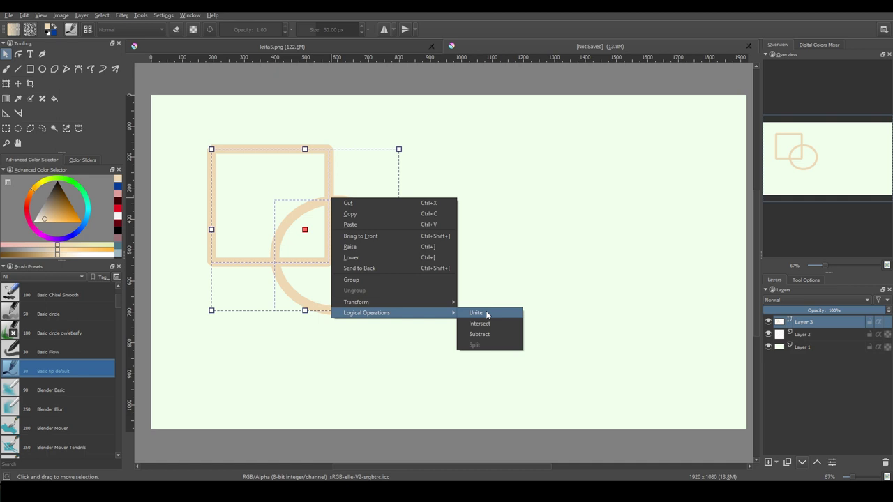
pyautogui.click(486, 314)
pyautogui.click(331, 219)
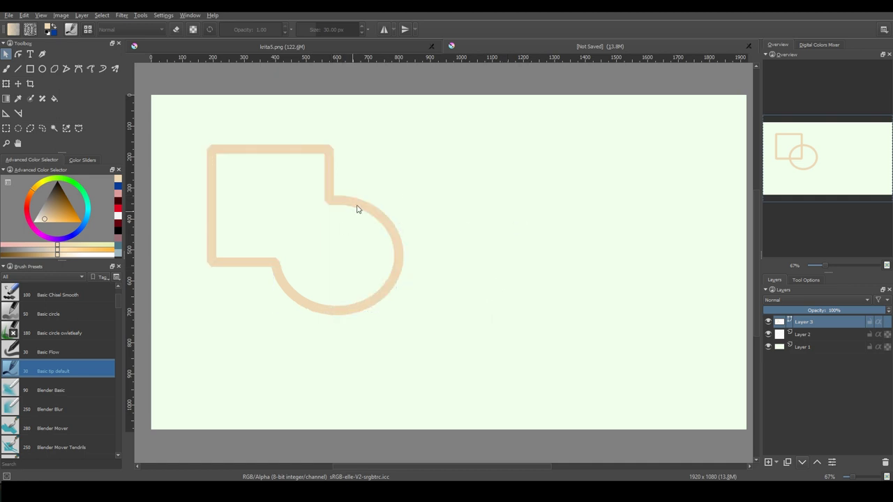
pyautogui.moveTo(359, 205); pyautogui.dragTo(556, 212)
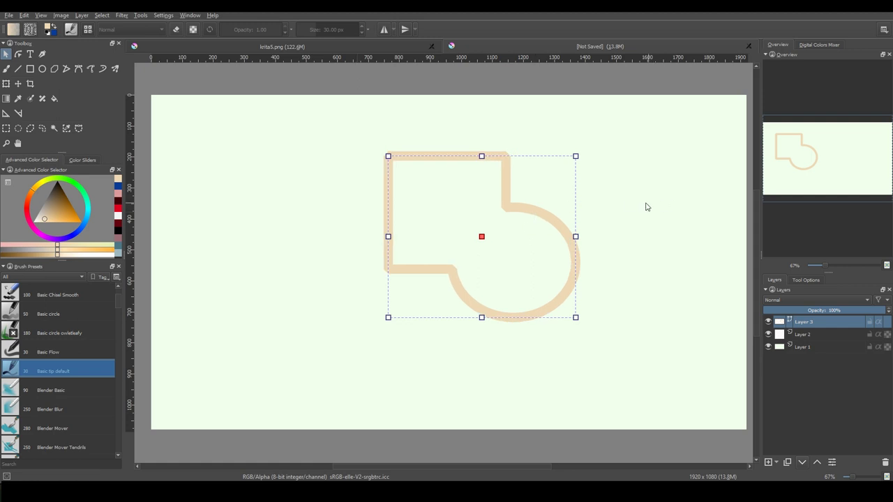
# Draw a dark oval over the merged shape's left side and lower it behind the beige shape.
pyautogui.press('F7')
pyautogui.moveTo(325, 214); pyautogui.dragTo(480, 340)
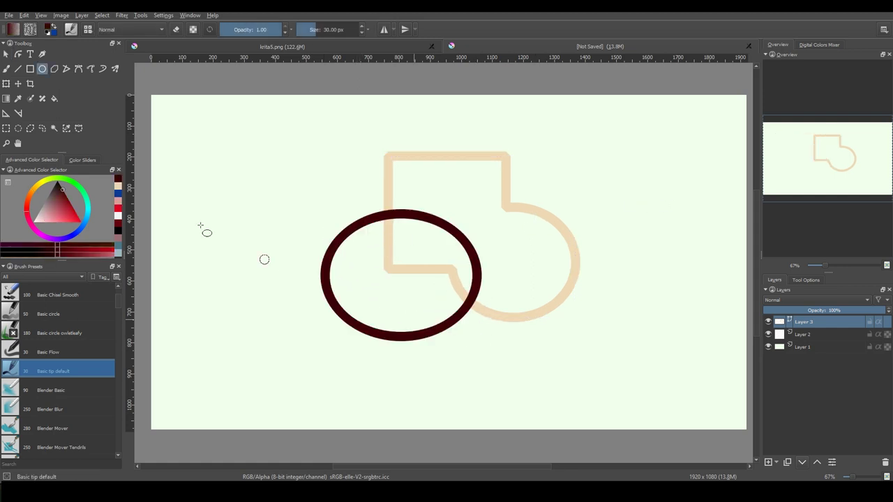
pyautogui.click(6, 54)
pyautogui.click(427, 283)
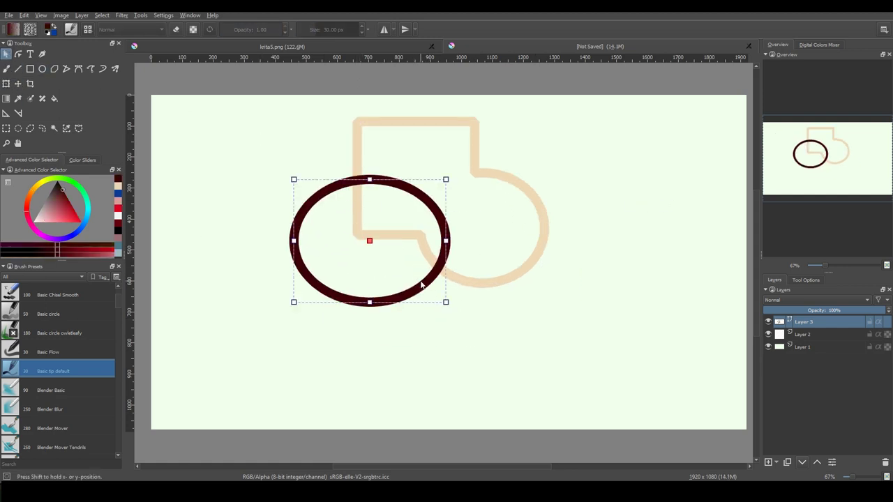
pyautogui.rightClick(422, 280)
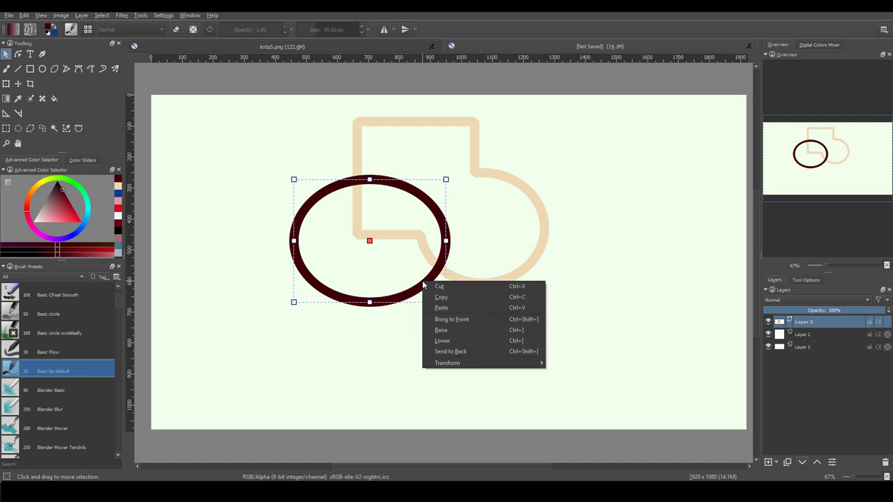
pyautogui.click(504, 348)
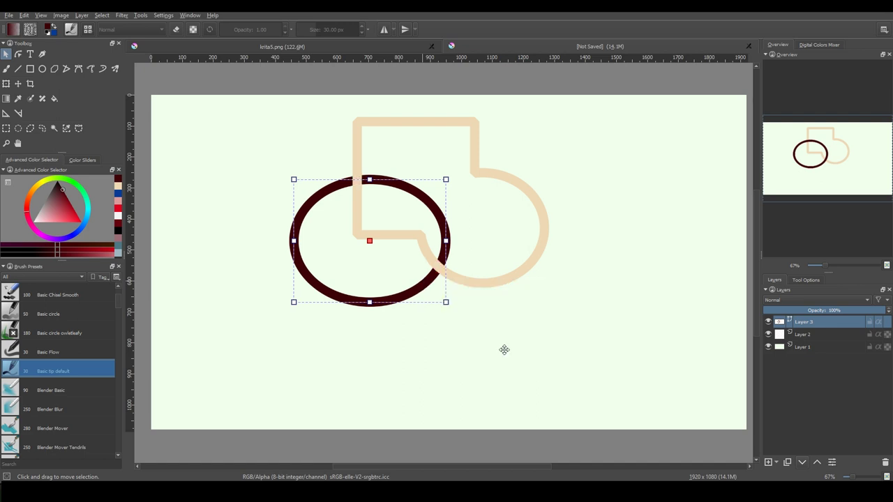
pyautogui.click(511, 339)
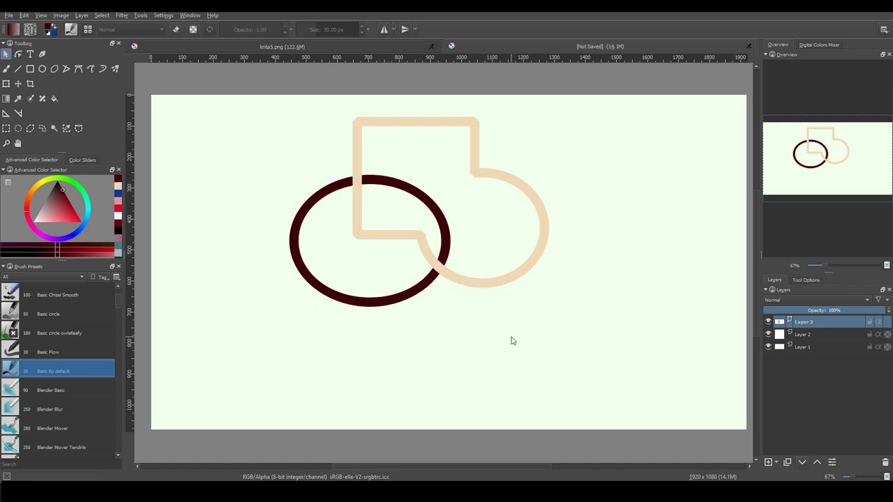
# Move the beige shape right, clear of the oval, and mirror it horizontally.
pyautogui.click(510, 280)
pyautogui.moveTo(510, 280); pyautogui.dragTo(608, 290)
pyautogui.rightClick(608, 291)
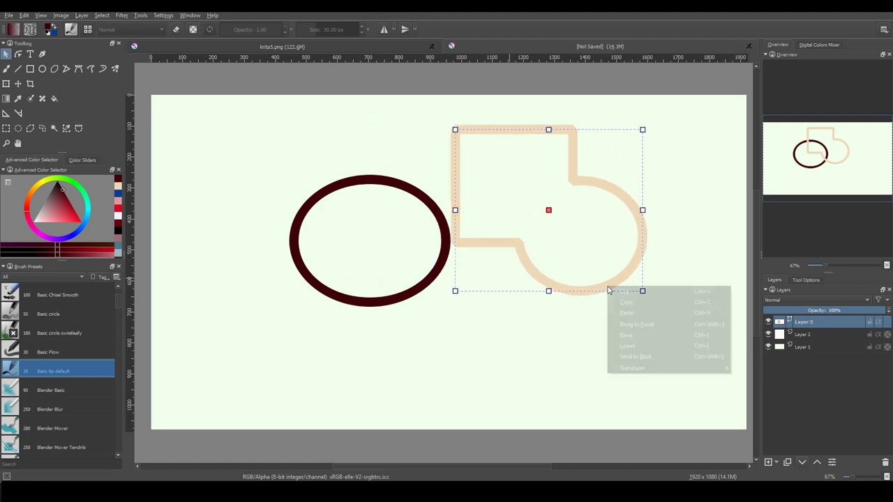
pyautogui.moveTo(660, 368)
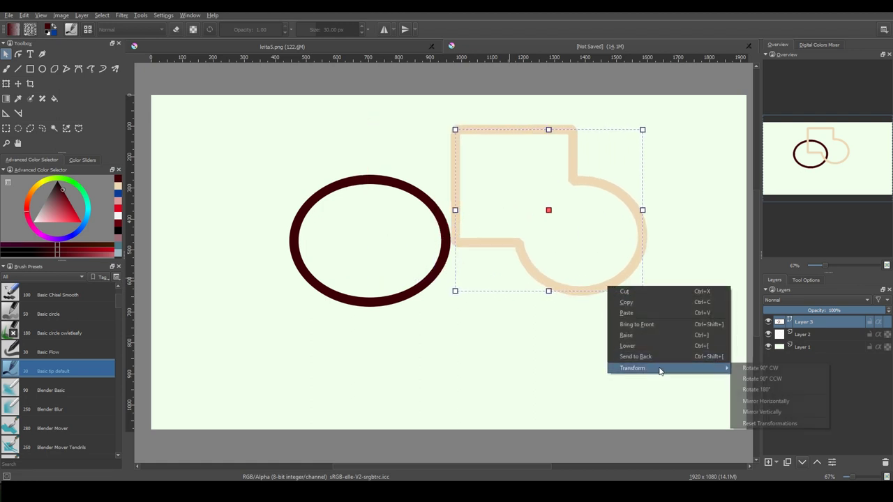
pyautogui.click(817, 402)
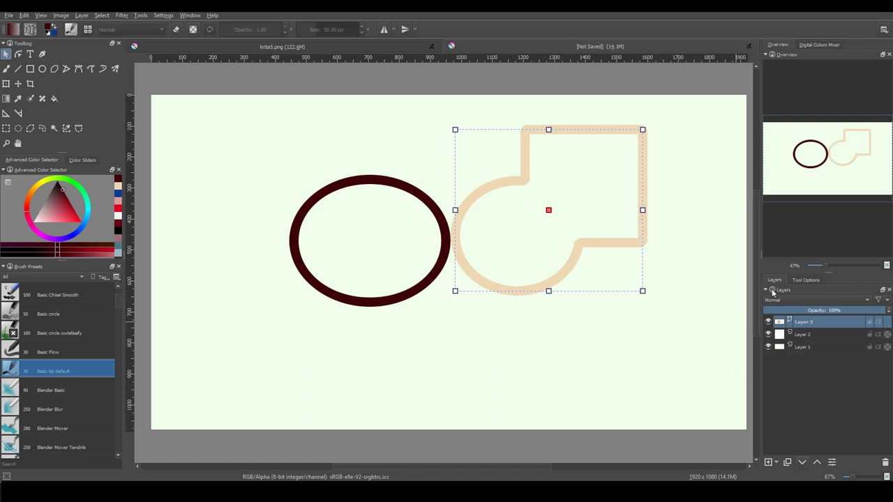
# Give the shape a dashed outline in pale light blue.
pyautogui.click(816, 280)
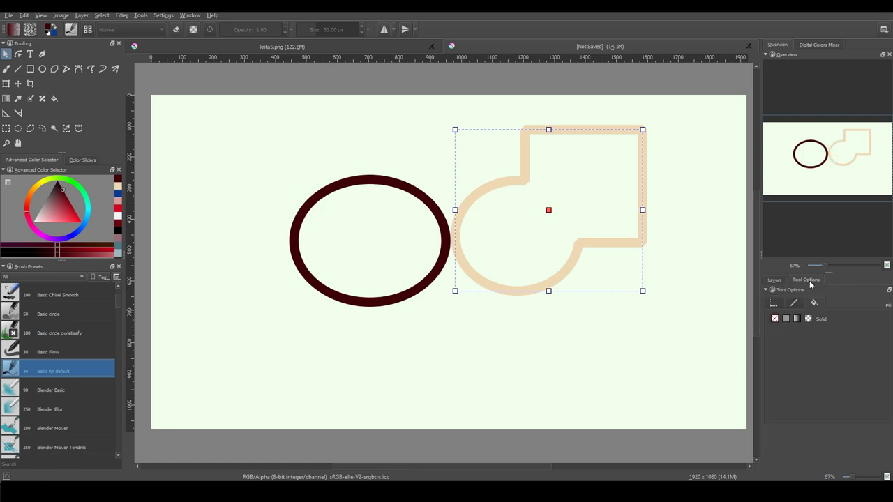
pyautogui.click(774, 303)
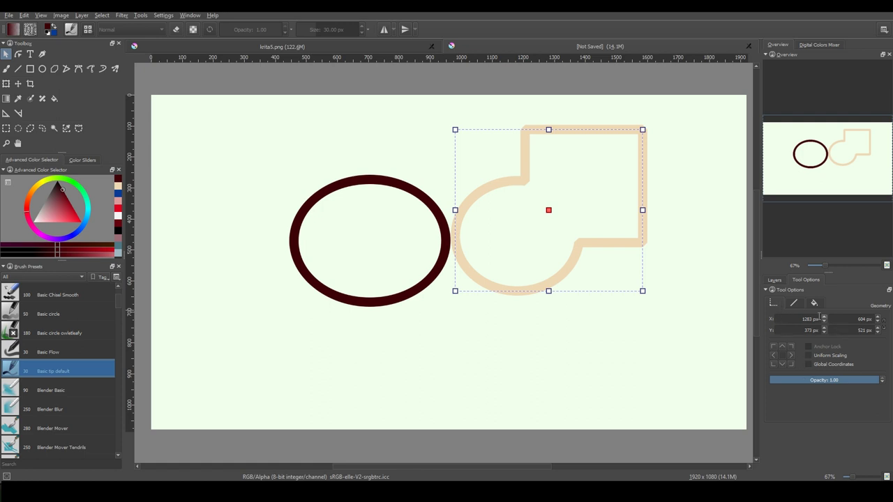
pyautogui.click(795, 305)
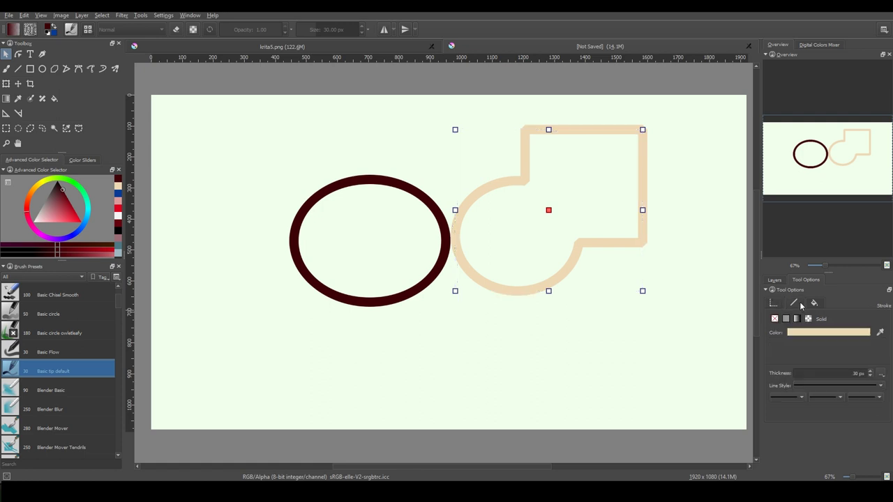
pyautogui.click(802, 397)
pyautogui.click(818, 412)
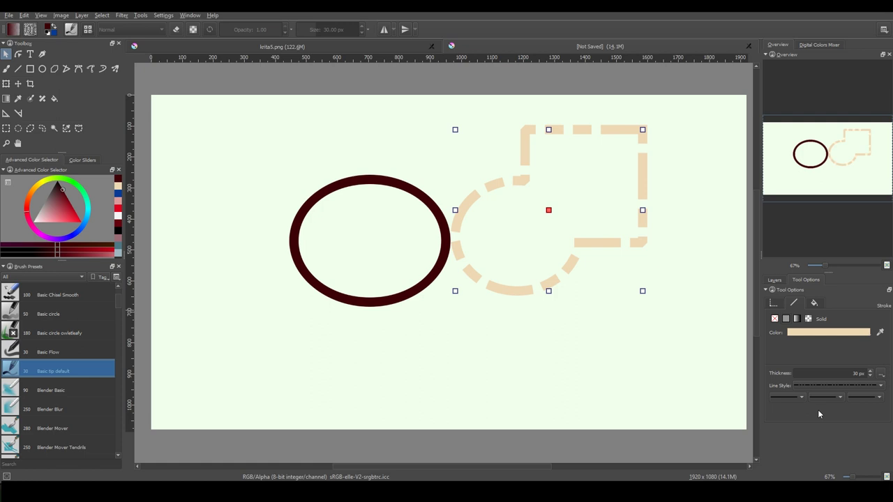
pyautogui.click(809, 333)
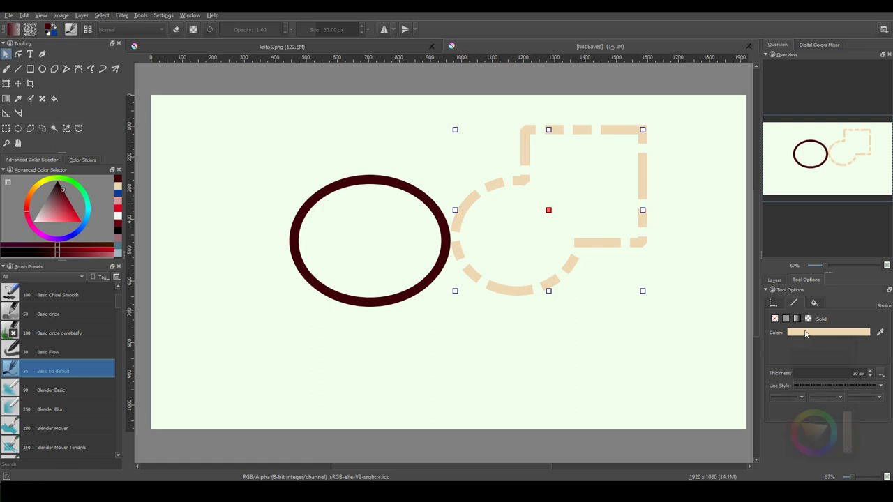
pyautogui.click(828, 429)
pyautogui.moveTo(819, 438); pyautogui.dragTo(807, 442)
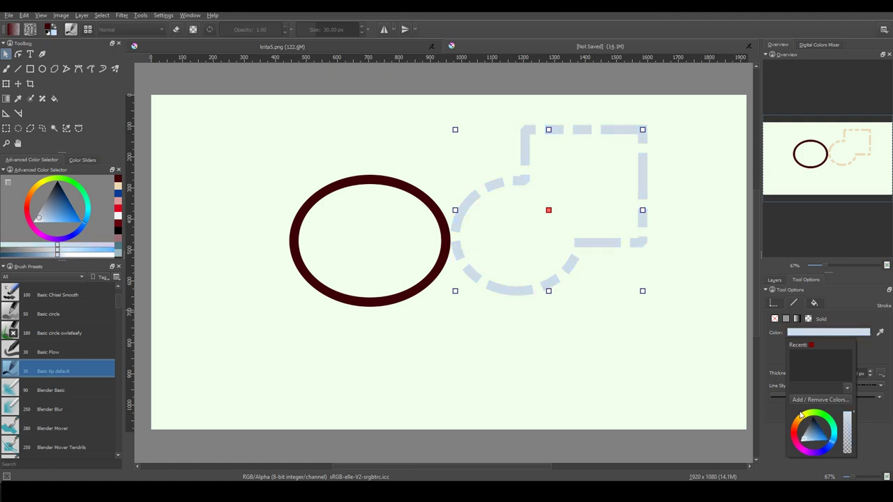
pyautogui.click(876, 430)
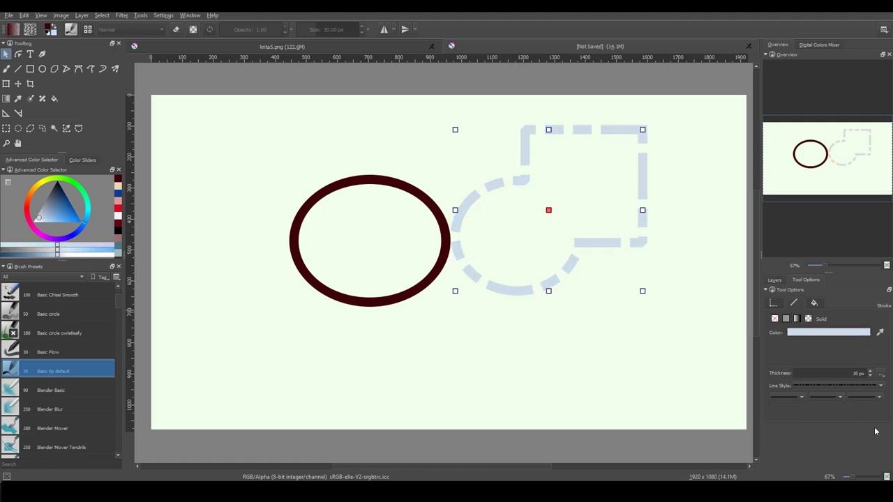
# Set the shape's fill to solid grey.
pyautogui.click(814, 303)
pyautogui.click(785, 319)
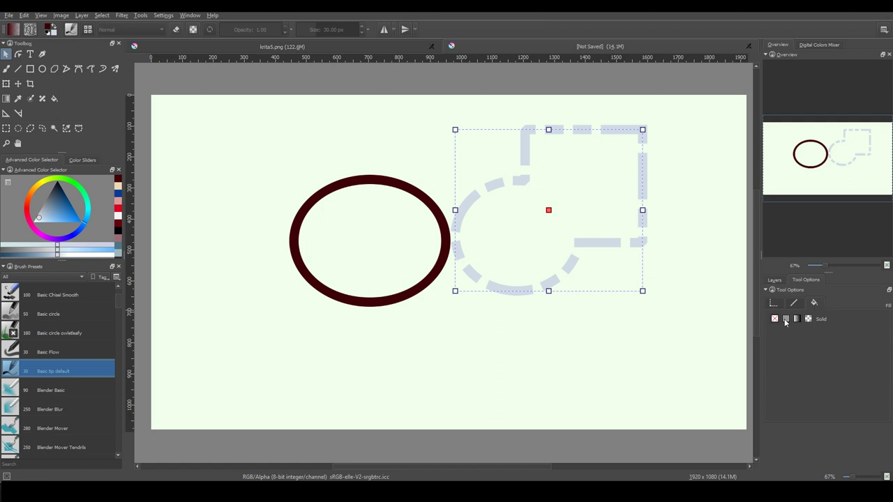
pyautogui.click(806, 334)
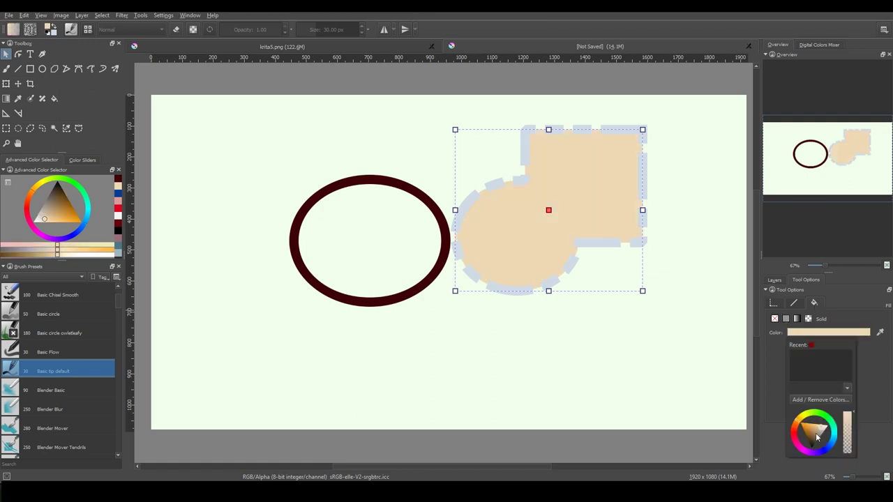
pyautogui.moveTo(813, 433); pyautogui.dragTo(831, 438)
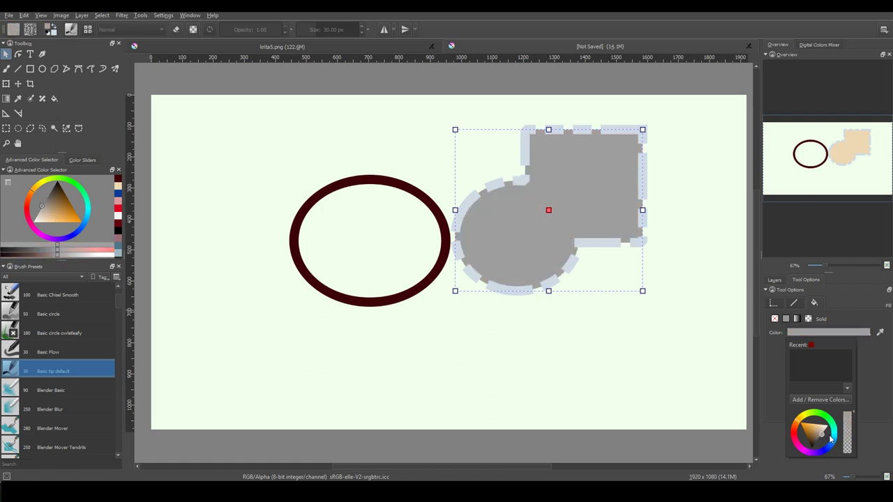
pyautogui.click(879, 417)
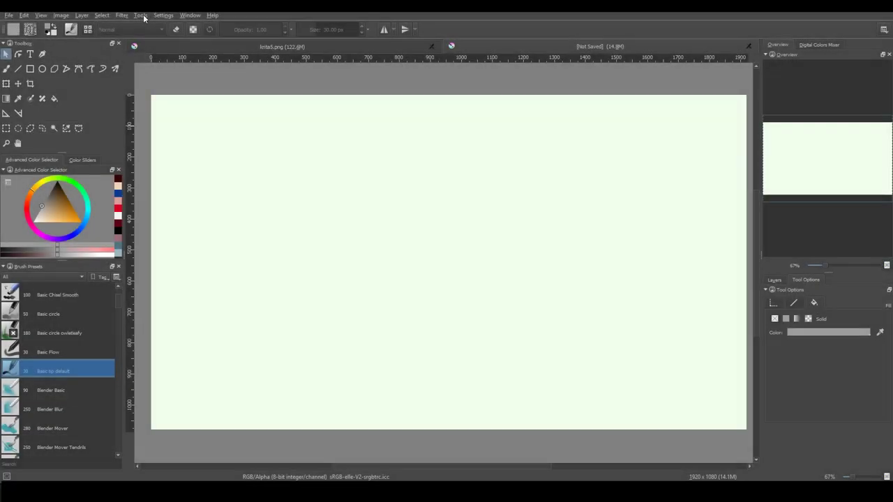
# Float the Vector Libraries docker, load Word Balloons, and place the Hip Balloon on the canvas.
pyautogui.click(163, 14)
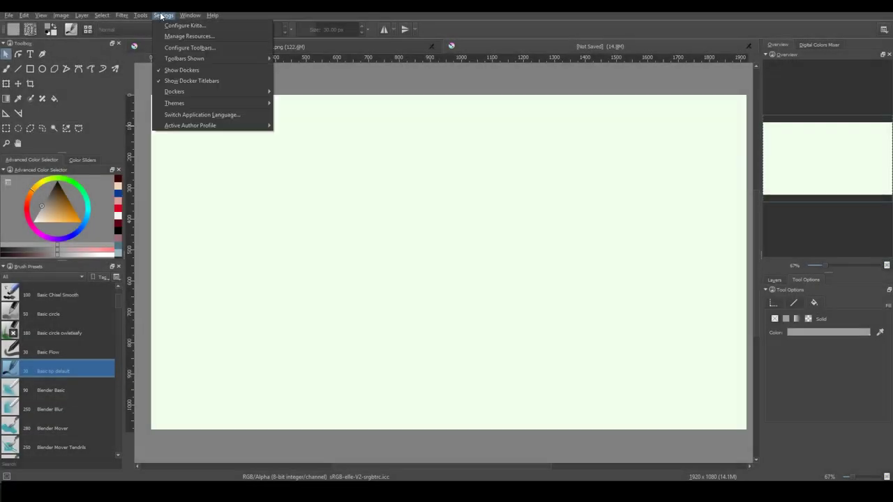
pyautogui.moveTo(176, 91)
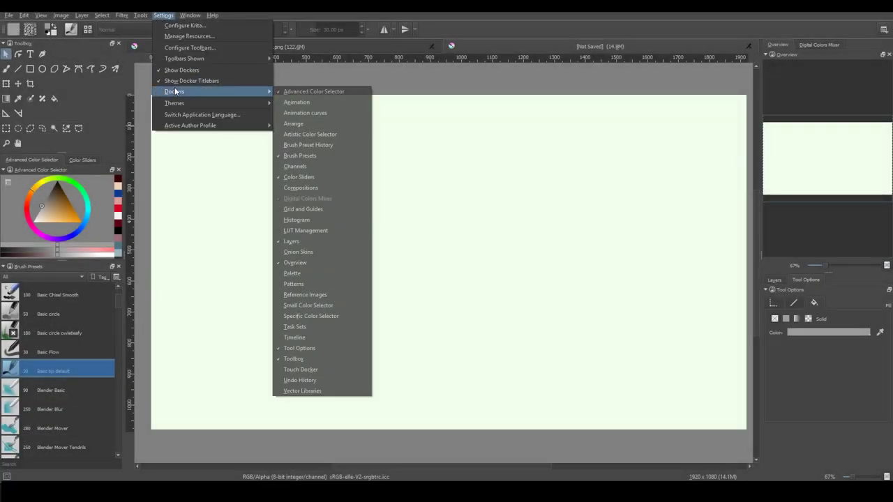
pyautogui.click(306, 391)
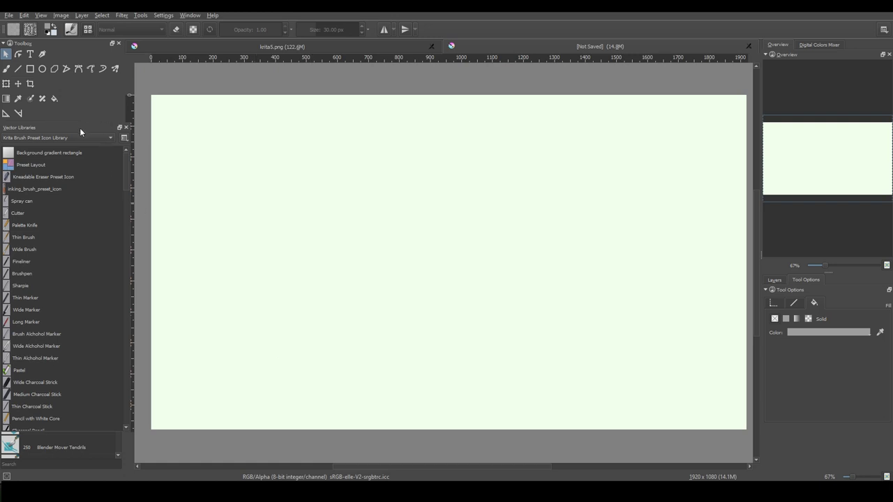
pyautogui.moveTo(79, 128)
pyautogui.mouseDown()
pyautogui.moveTo(241, 141)
pyautogui.moveTo(454, 107)
pyautogui.moveTo(470, 124)
pyautogui.mouseUp()
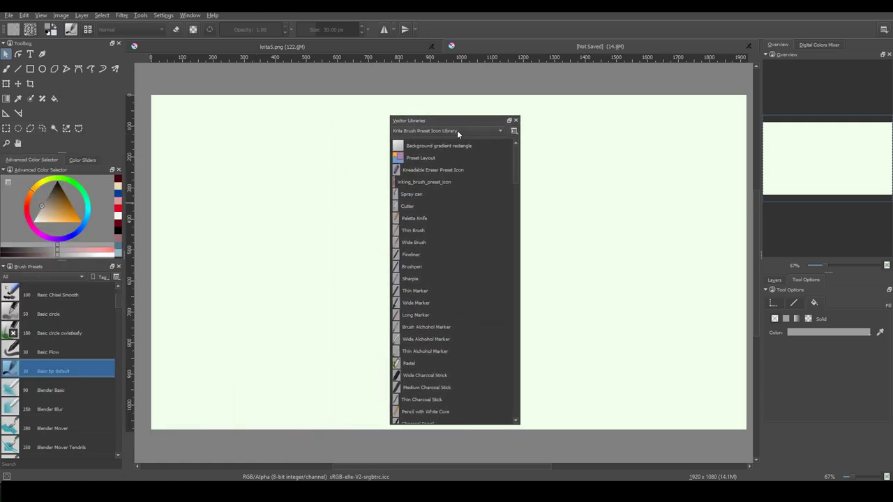
pyautogui.click(457, 130)
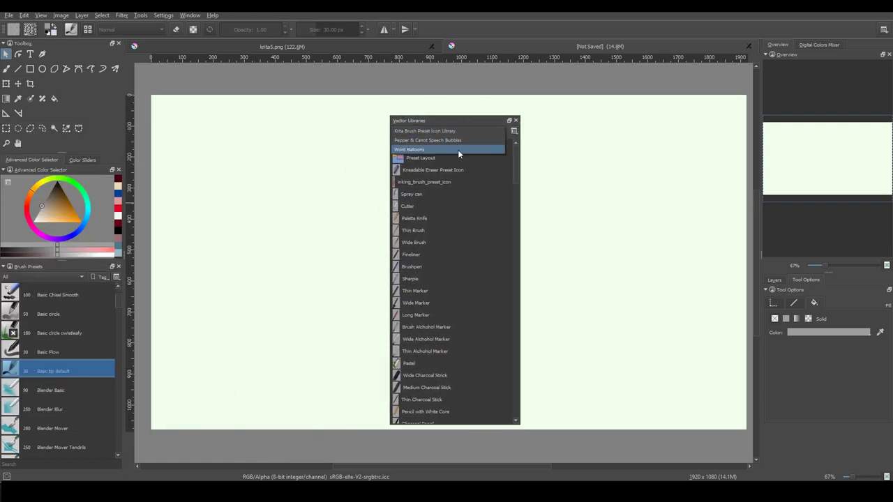
pyautogui.click(458, 149)
pyautogui.moveTo(435, 189); pyautogui.dragTo(330, 281)
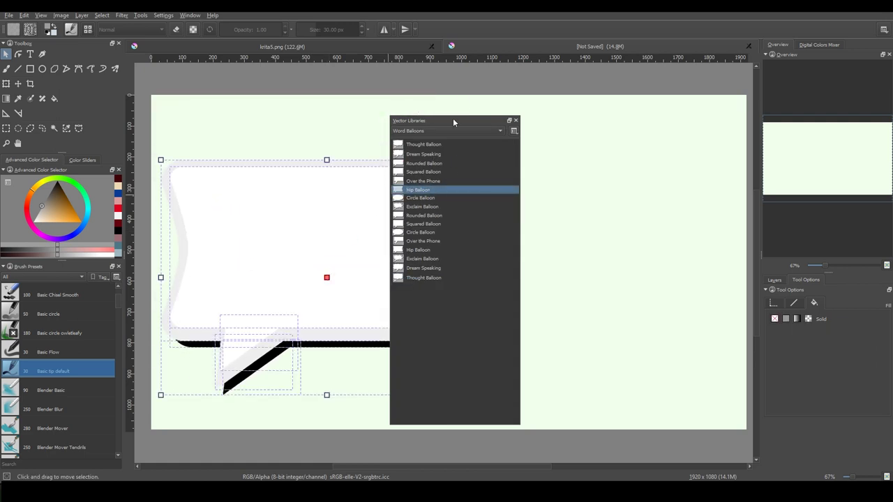
# From the Pepper & Carrot Speech Bubbles library, add balloon_tail_3 beside the balloon.
pyautogui.moveTo(453, 118); pyautogui.dragTo(639, 114)
pyautogui.click(629, 123)
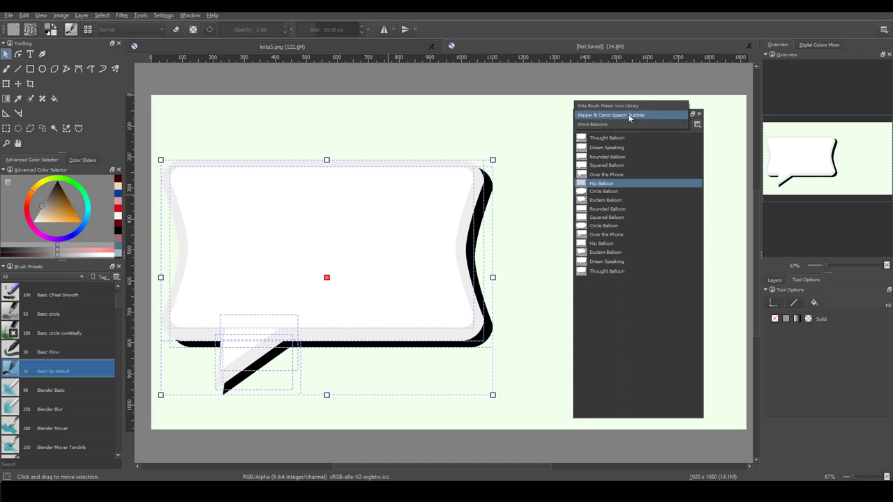
pyautogui.click(628, 115)
pyautogui.scroll(-8, 607, 307)
pyautogui.scroll(-6, 613, 317)
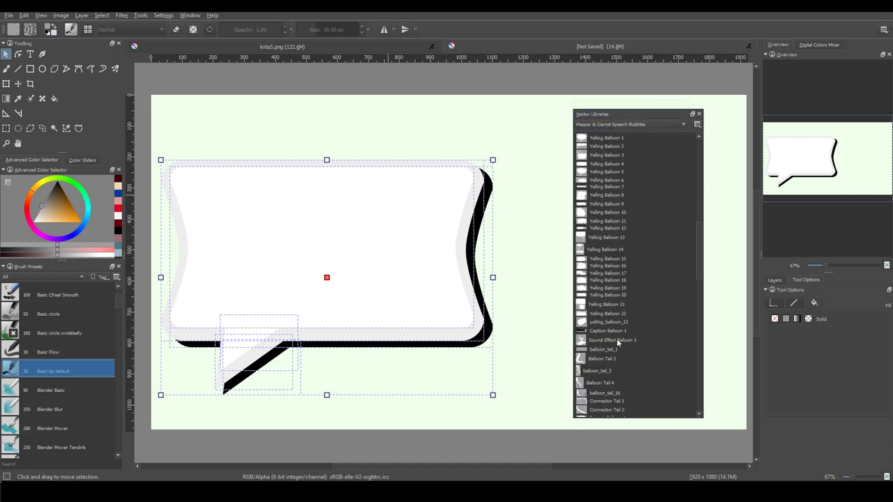
pyautogui.moveTo(599, 343); pyautogui.dragTo(520, 276)
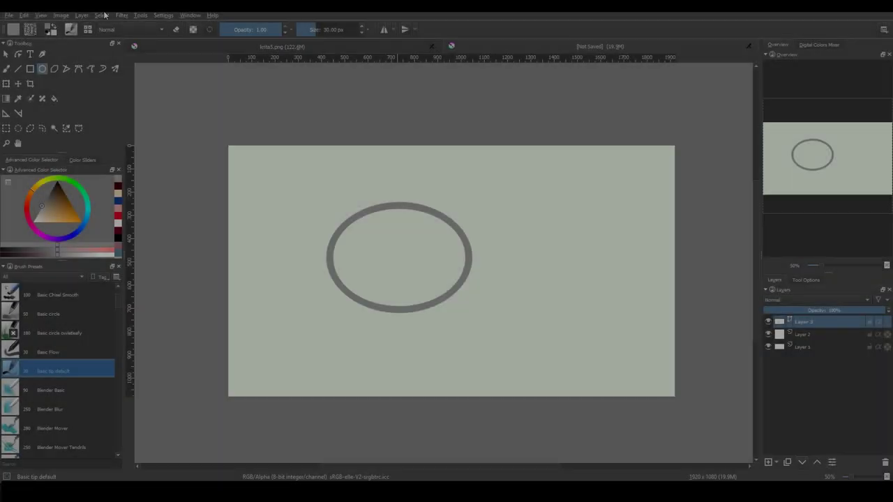
# Choose Layer > Import/Export > Save Vector Layer as SVG for the ellipse layer.
pyautogui.click(81, 14)
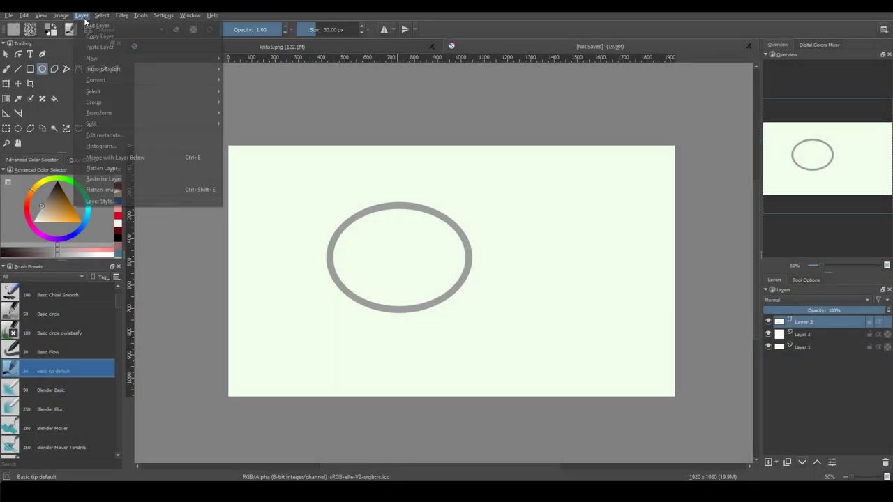
pyautogui.moveTo(164, 70)
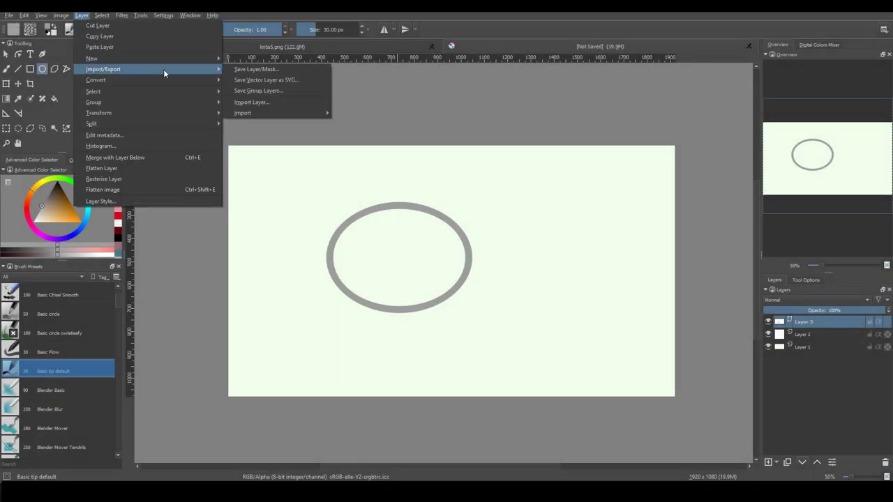
pyautogui.click(321, 81)
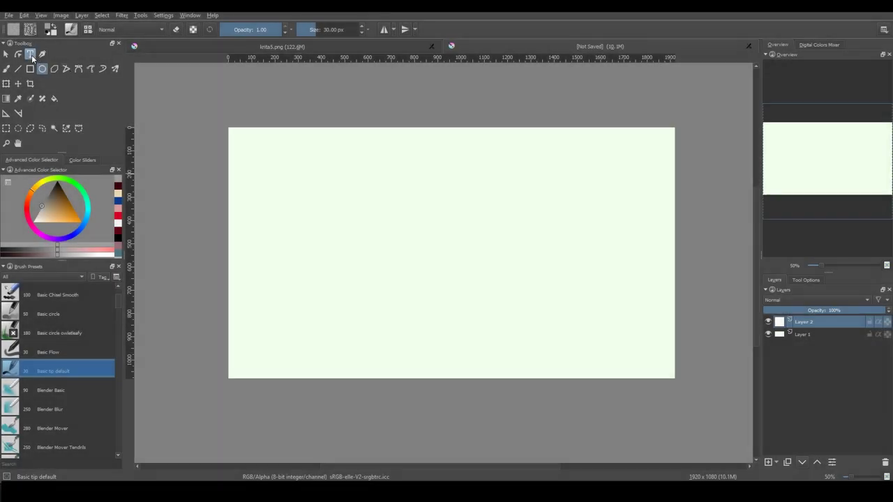
# Add a text box reading 'Owly Owlet' in Brush Script MT font.
pyautogui.click(31, 54)
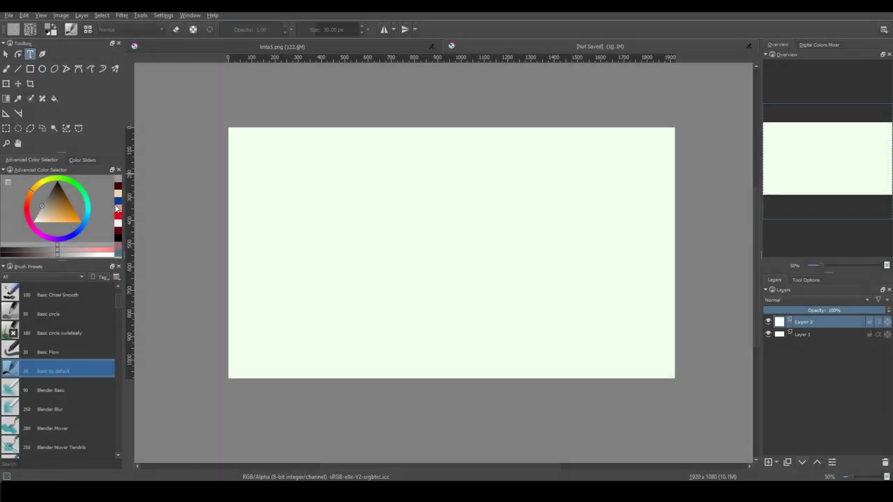
pyautogui.moveTo(269, 169); pyautogui.dragTo(522, 280)
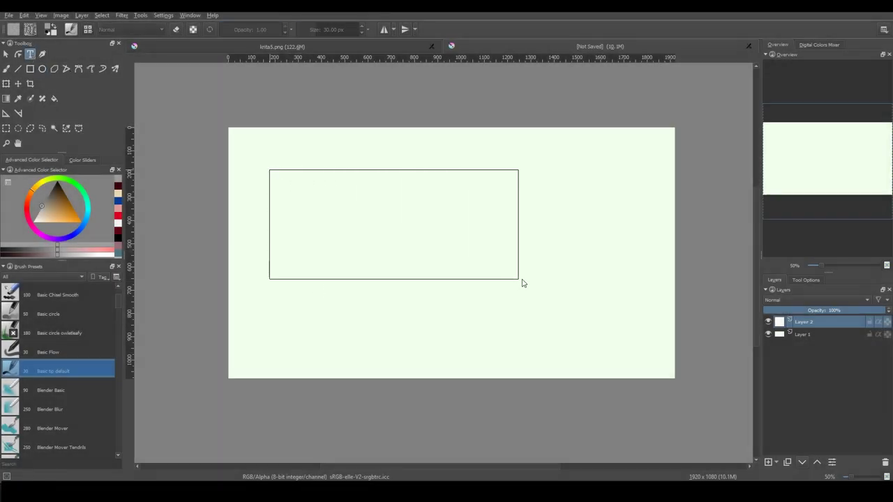
pyautogui.moveTo(683, 325); pyautogui.dragTo(368, 279)
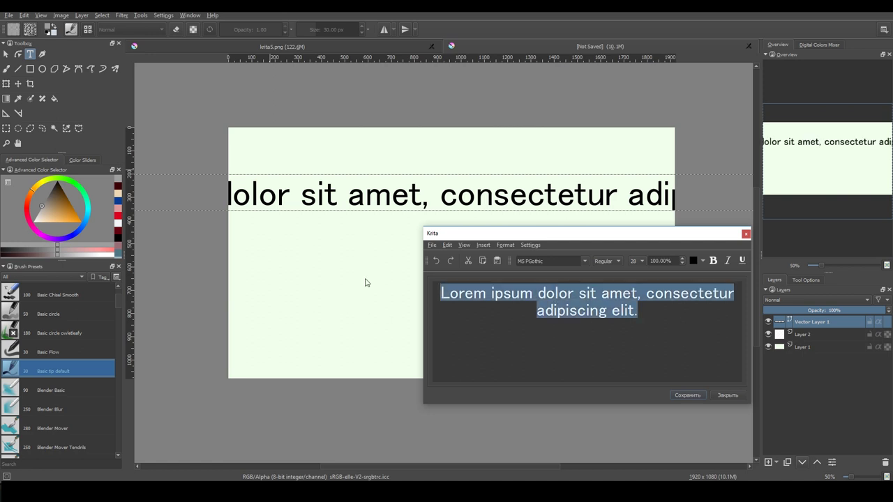
pyautogui.write('Owl')
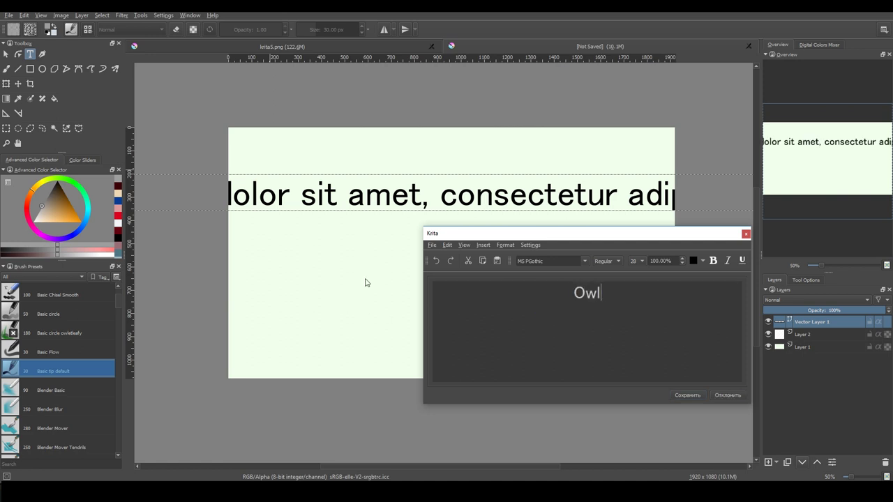
pyautogui.write('y Owlet')
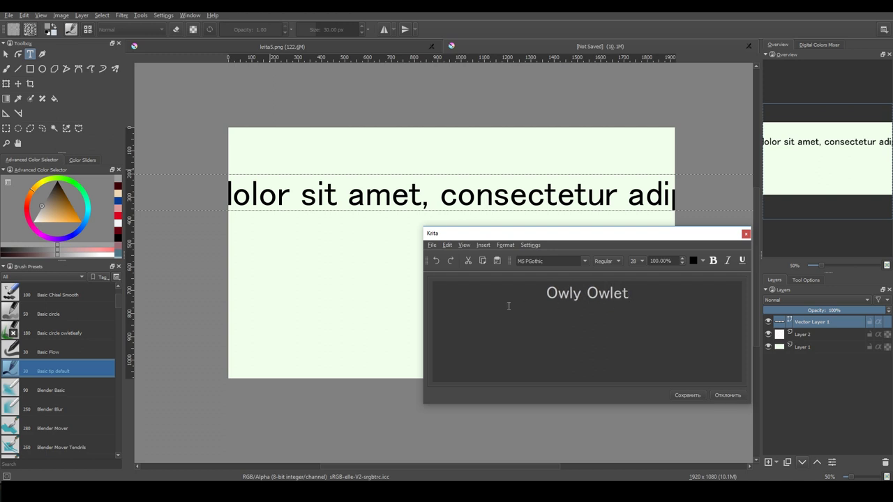
pyautogui.tripleClick(537, 288)
pyautogui.click(579, 260)
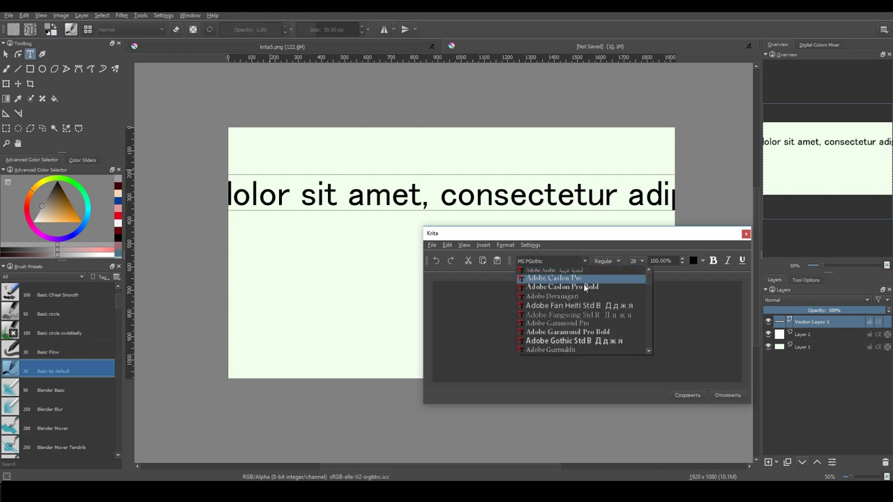
pyautogui.scroll(-5, 586, 338)
pyautogui.click(590, 350)
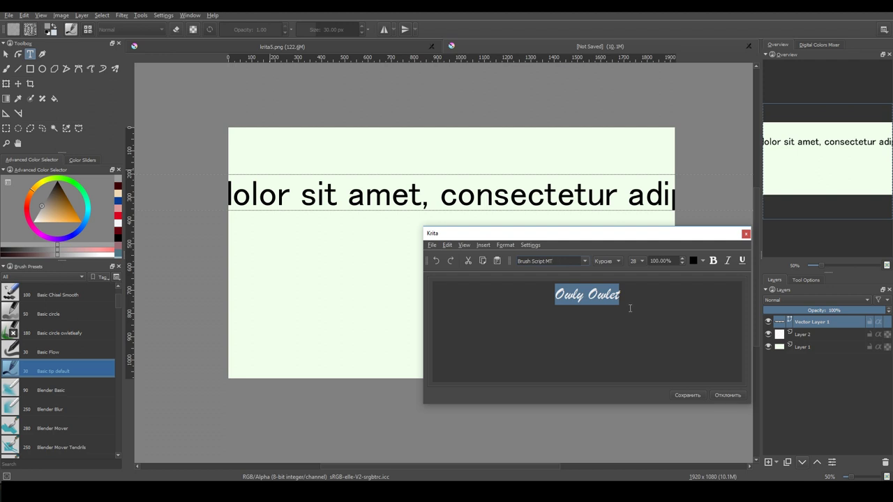
pyautogui.click(686, 394)
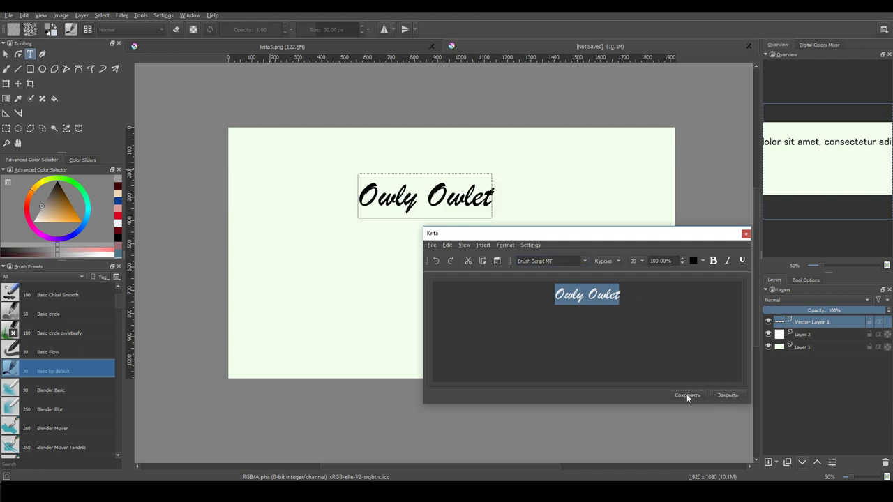
pyautogui.click(726, 395)
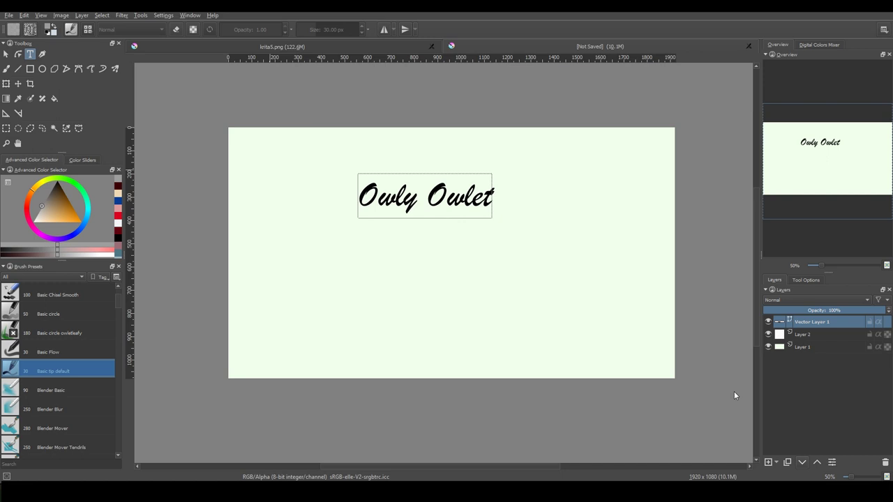
# Enlarge the Owly Owlet text to size 36, then reopen it via Edit Text.
pyautogui.doubleClick(465, 205)
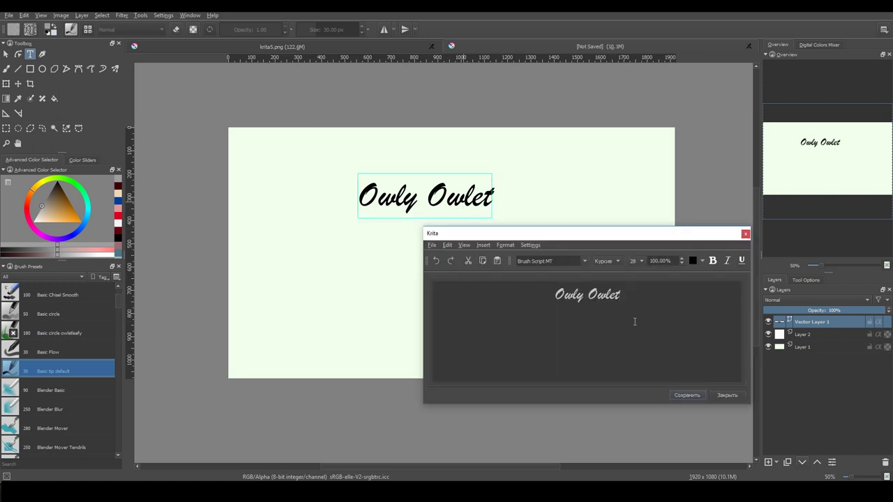
pyautogui.moveTo(651, 306); pyautogui.dragTo(488, 296)
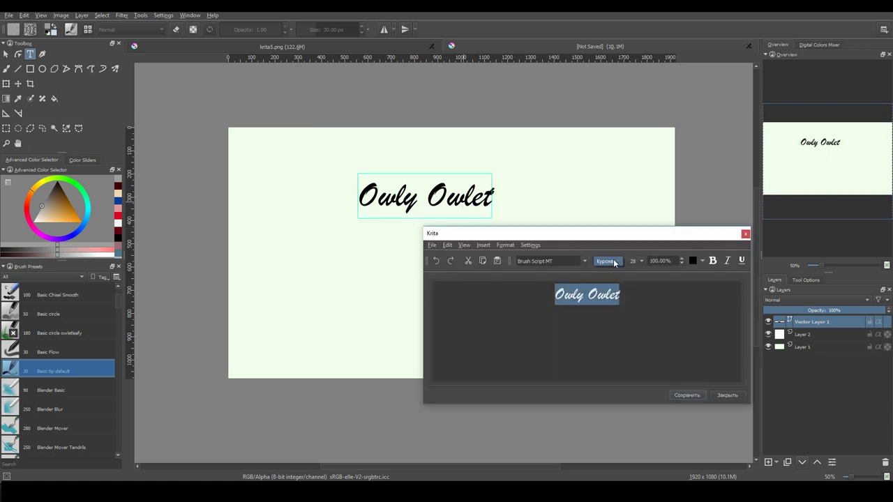
pyautogui.click(641, 261)
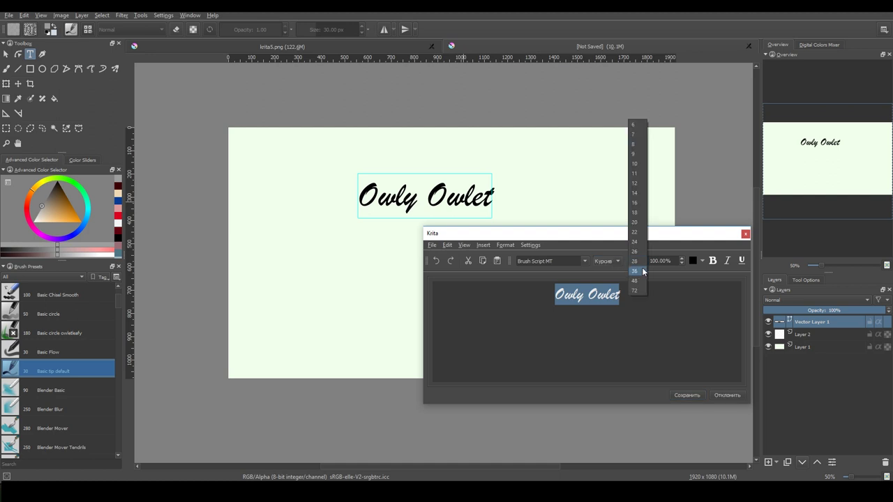
pyautogui.click(637, 266)
pyautogui.click(687, 395)
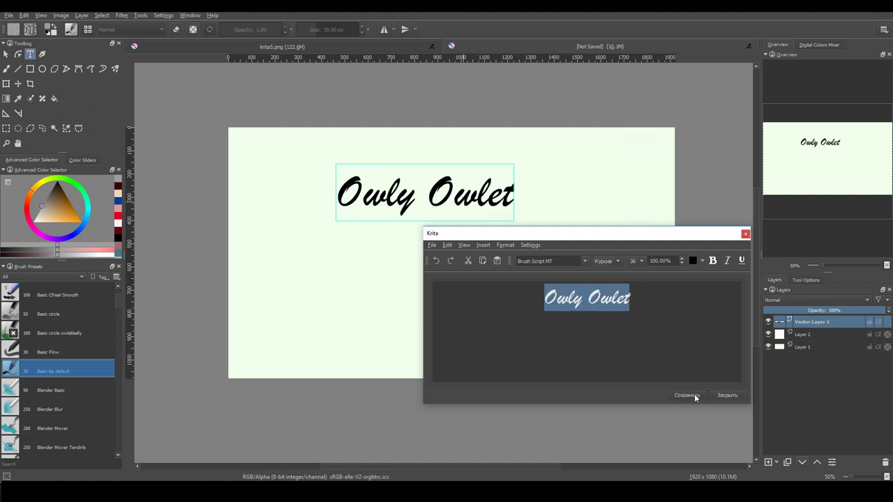
pyautogui.click(731, 396)
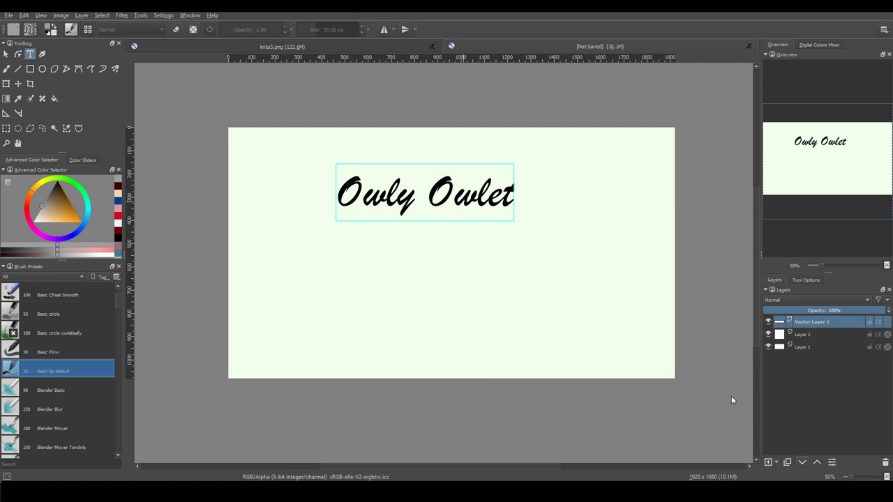
pyautogui.click(801, 280)
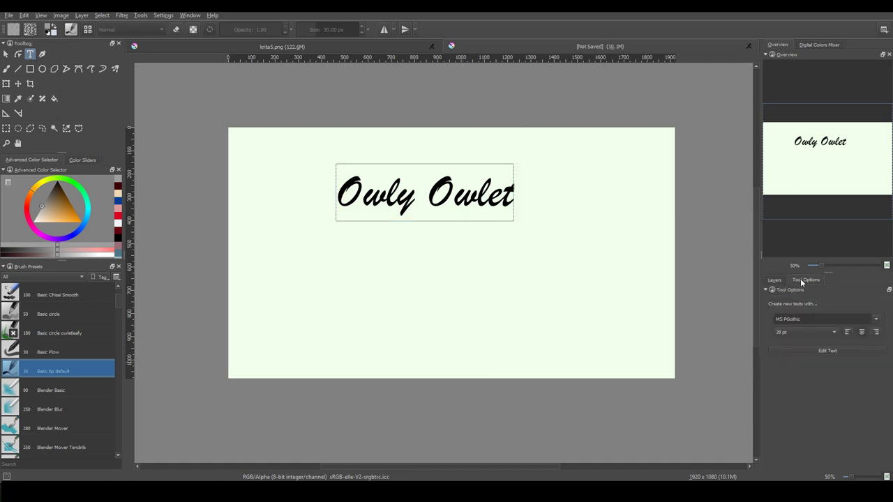
pyautogui.click(828, 351)
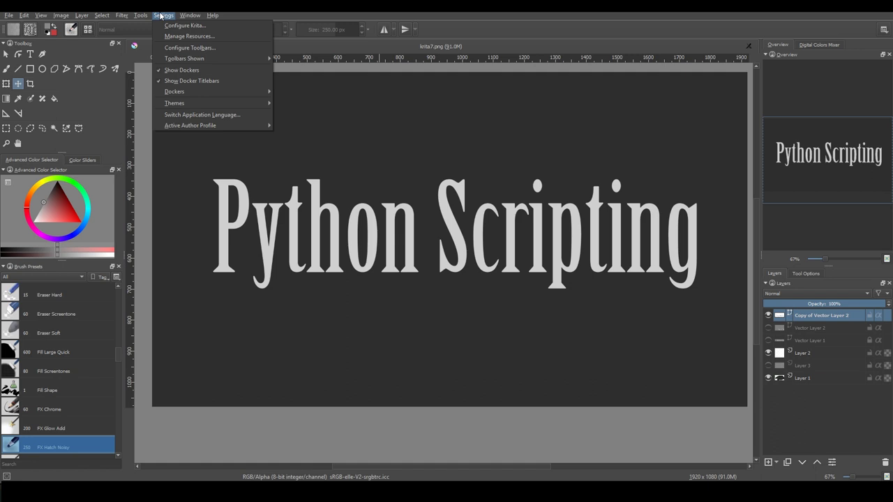
# Review the Python plugin descriptions (Color Space, Hello World, Ten Brushes, Scripter) in Configure Krita, then click OK.
pyautogui.click(253, 28)
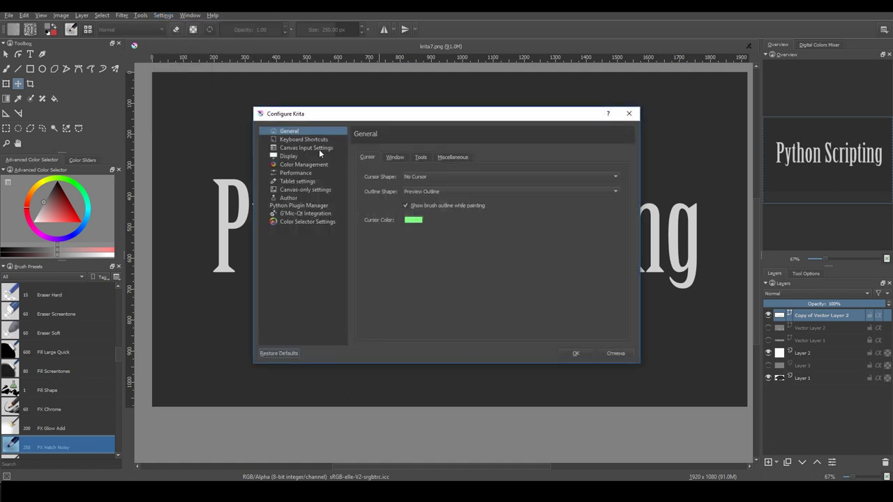
pyautogui.click(317, 206)
pyautogui.click(388, 172)
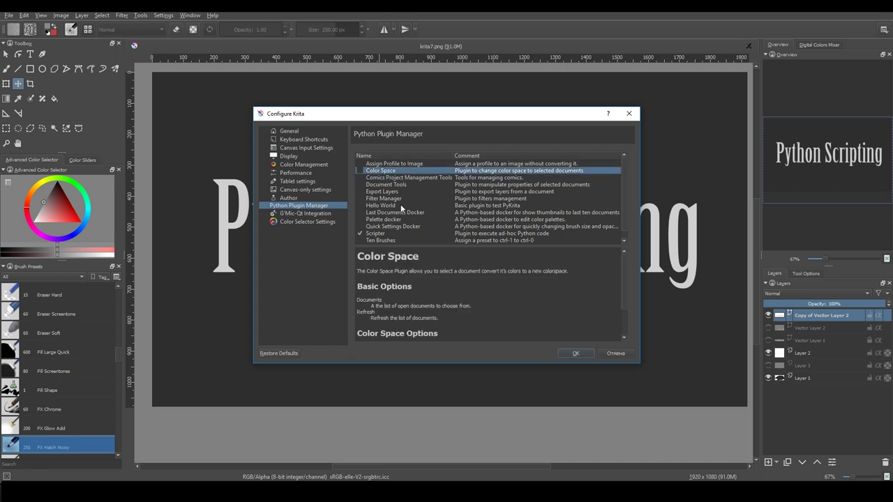
pyautogui.click(403, 206)
pyautogui.click(401, 238)
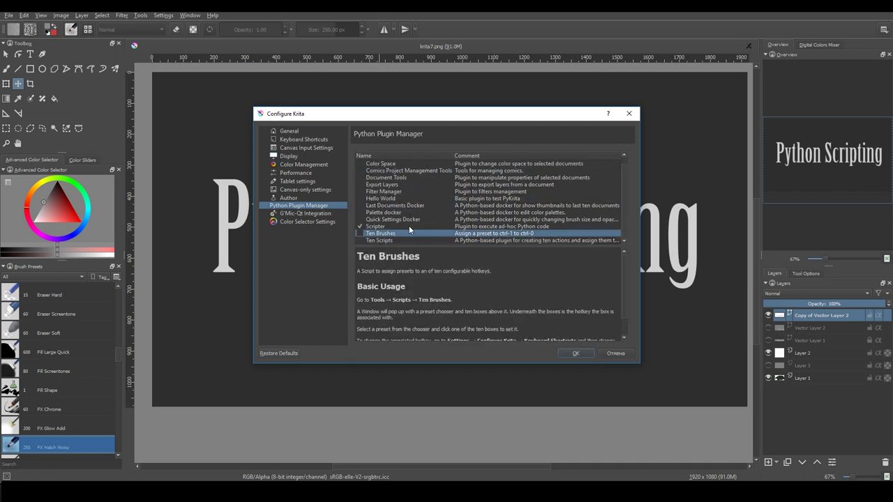
pyautogui.click(409, 226)
pyautogui.scroll(-3, 498, 273)
pyautogui.scroll(5, 500, 276)
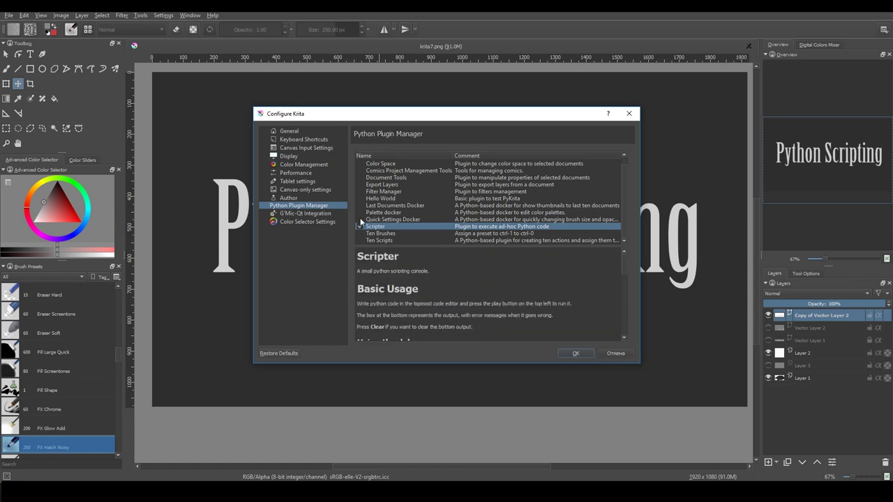
pyautogui.click(619, 354)
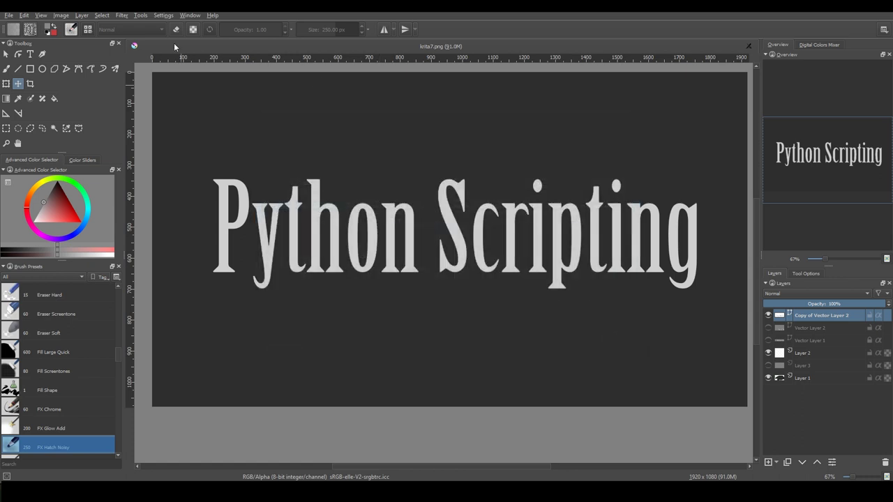
# Show the Tools > Scripts menu listing Scripter, then dismiss it.
pyautogui.click(140, 15)
pyautogui.moveTo(165, 27)
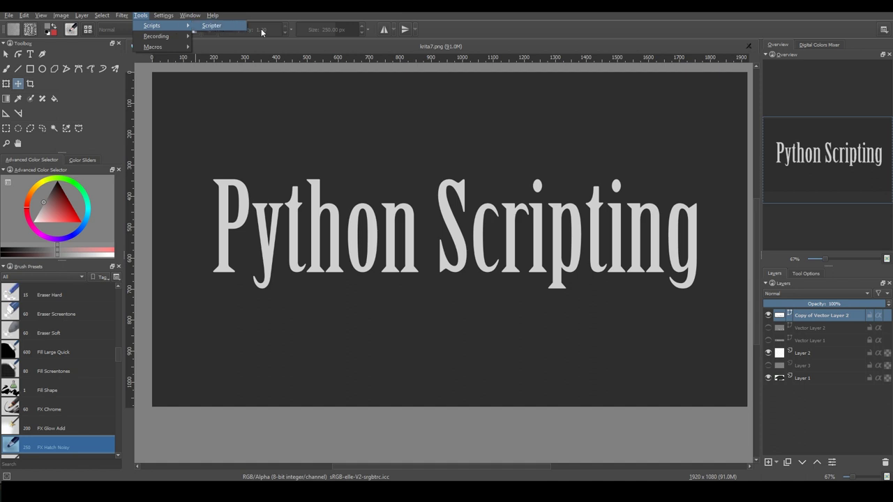
pyautogui.click(577, 25)
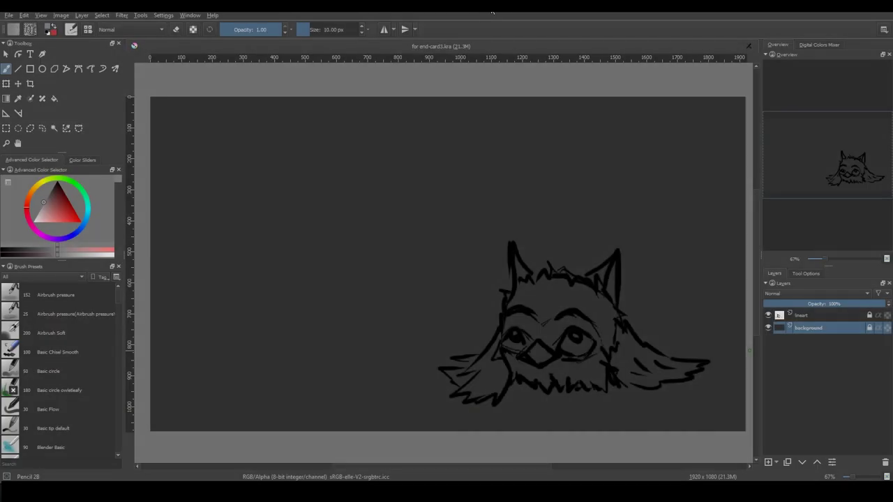
# Make the lineart layer active and create Colorize Mask 1 on it with the Colorize Mask tool.
pyautogui.click(30, 98)
pyautogui.click(820, 316)
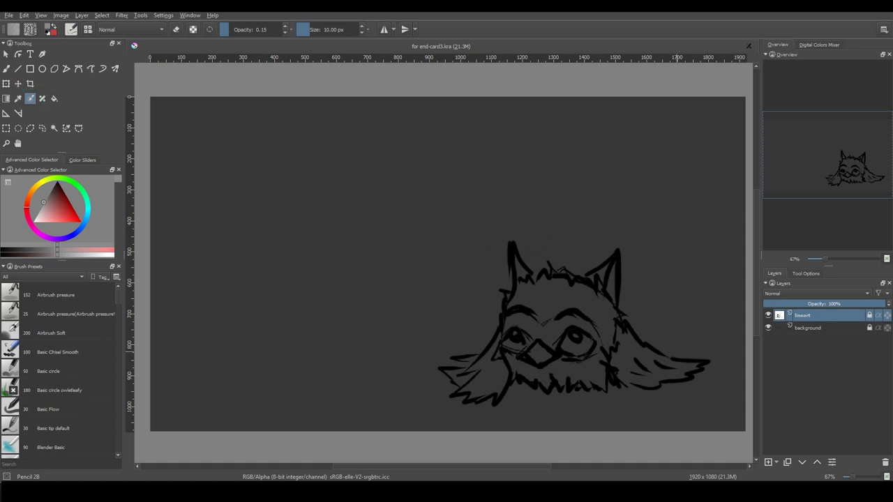
pyautogui.rightClick(832, 315)
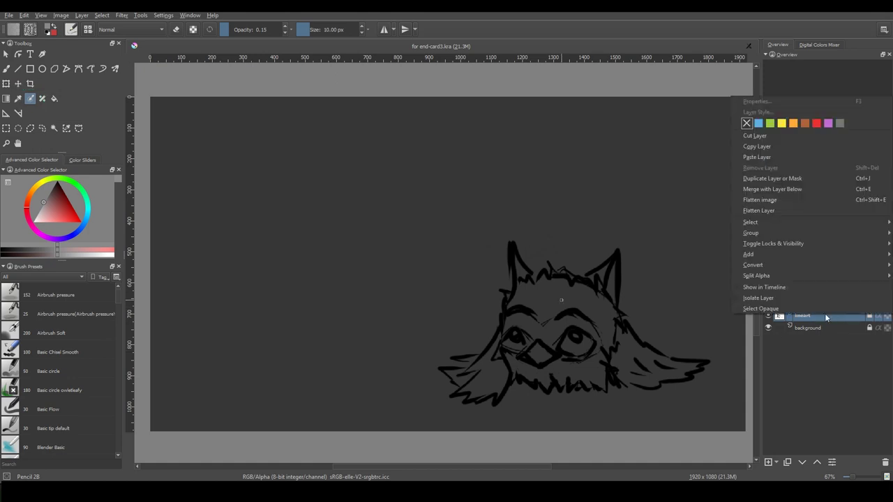
pyautogui.moveTo(818, 255)
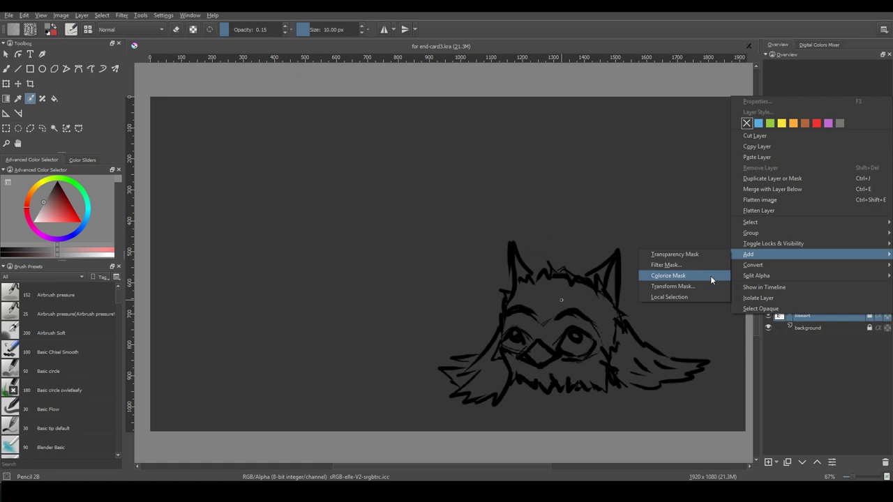
pyautogui.press('Escape')
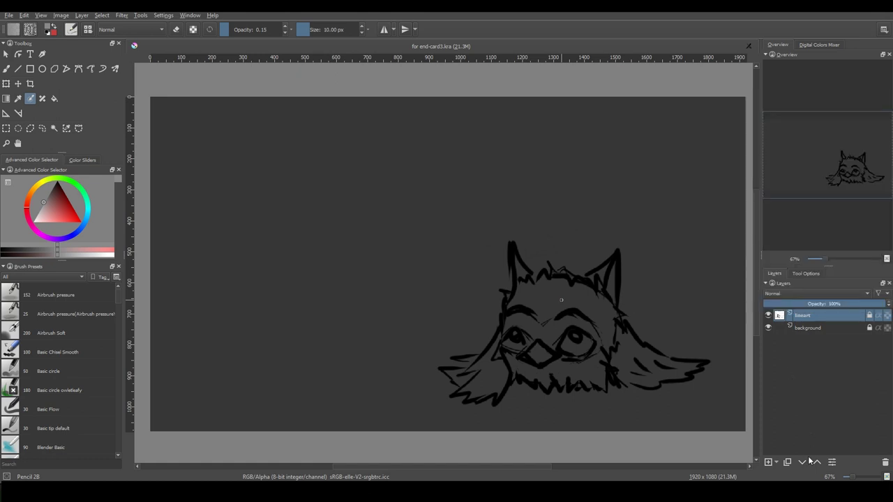
pyautogui.click(776, 463)
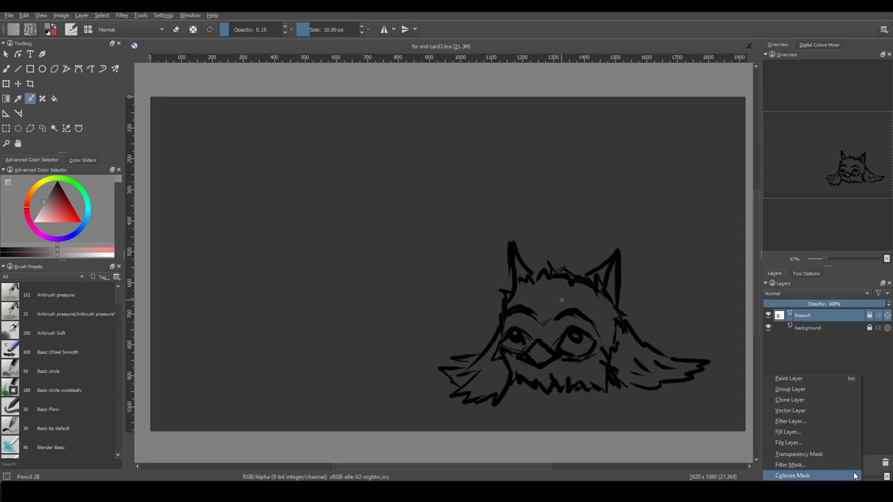
pyautogui.press('Escape')
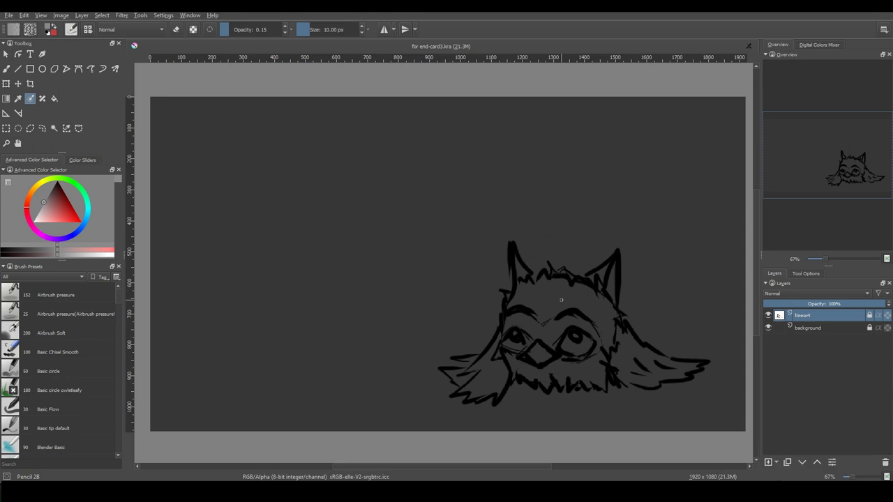
pyautogui.click(579, 307)
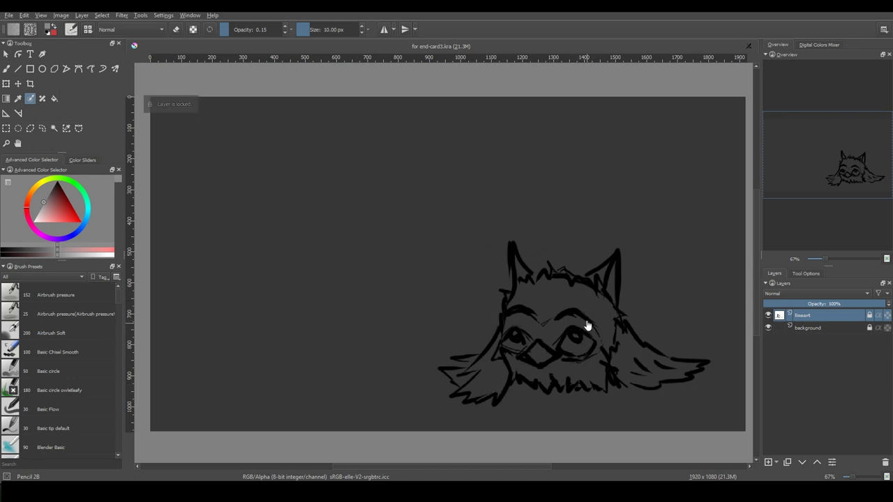
pyautogui.click(554, 310)
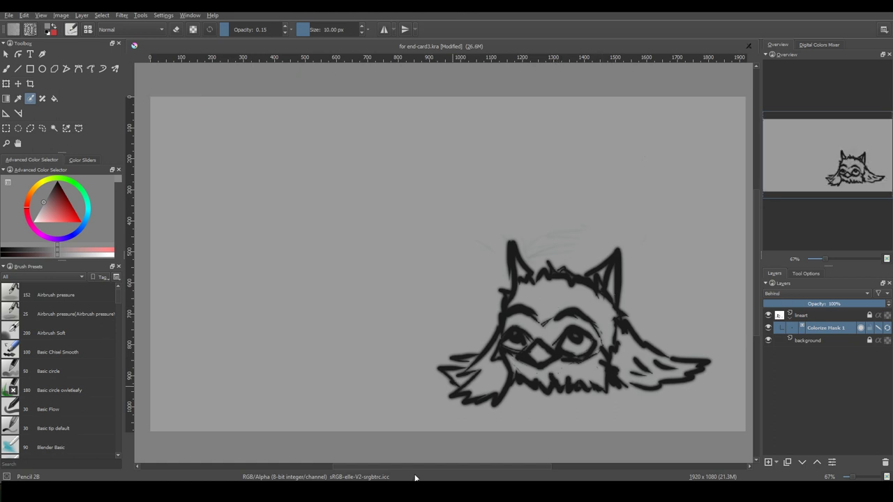
# With a basic round brush, mark the wings light cyan, the beak orange and the eye patches grey.
pyautogui.press('/')
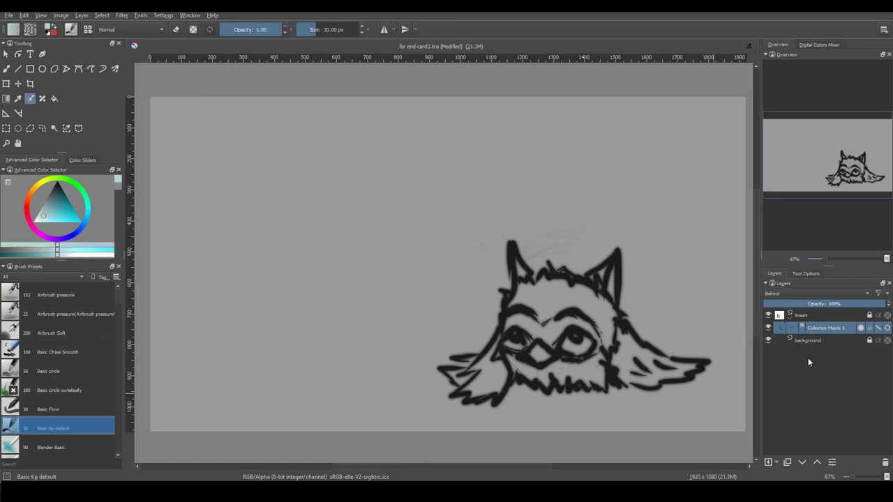
pyautogui.moveTo(626, 344); pyautogui.dragTo(662, 372)
pyautogui.moveTo(496, 371); pyautogui.dragTo(474, 393)
pyautogui.click(34, 193)
pyautogui.moveTo(533, 352); pyautogui.dragTo(588, 347)
pyautogui.click(43, 213)
pyautogui.moveTo(508, 344); pyautogui.dragTo(528, 344)
# Mark the head, ears and face pink, the right ear dark magenta, loop dark green around, and update the fill.
pyautogui.click(35, 228)
pyautogui.moveTo(531, 299); pyautogui.dragTo(609, 335)
pyautogui.moveTo(519, 265); pyautogui.dragTo(522, 274)
pyautogui.moveTo(601, 268); pyautogui.dragTo(601, 274)
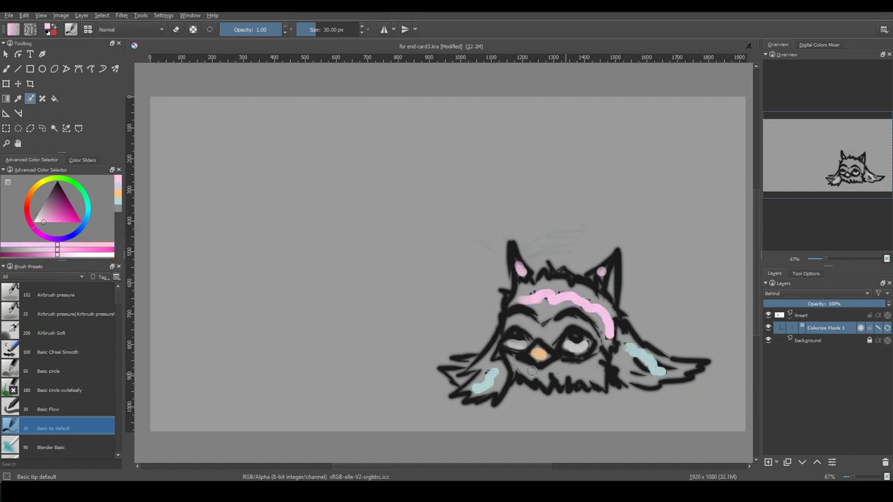
pyautogui.moveTo(515, 368); pyautogui.dragTo(602, 368)
pyautogui.moveTo(532, 328); pyautogui.dragTo(562, 334)
pyautogui.click(70, 210)
pyautogui.moveTo(611, 275); pyautogui.dragTo(612, 293)
pyautogui.click(86, 219)
pyautogui.moveTo(415, 408)
pyautogui.mouseDown()
pyautogui.moveTo(680, 209)
pyautogui.moveTo(533, 423)
pyautogui.mouseUp()
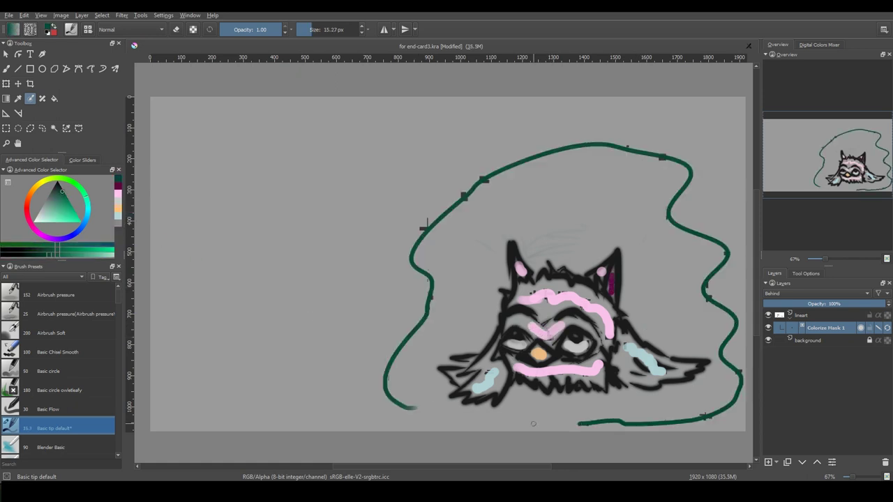
pyautogui.click(888, 329)
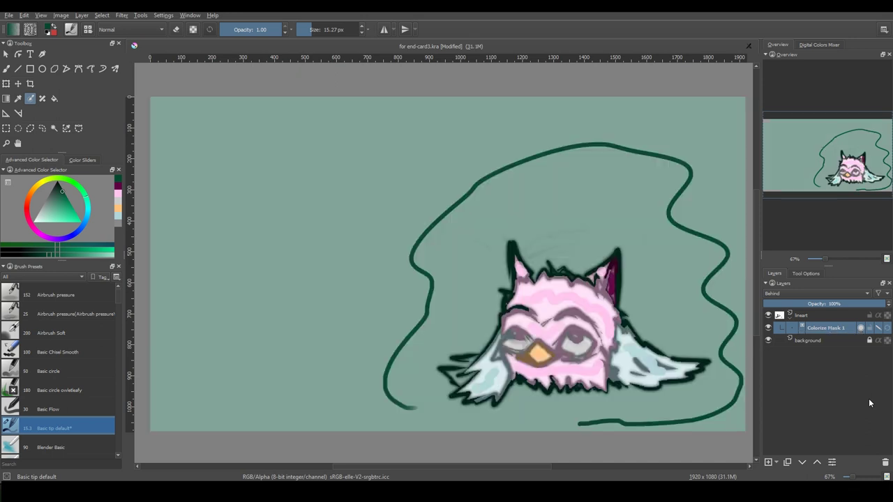
# Toggle between the coloured result and the key-stroke marks in the colorize mask settings.
pyautogui.click(878, 331)
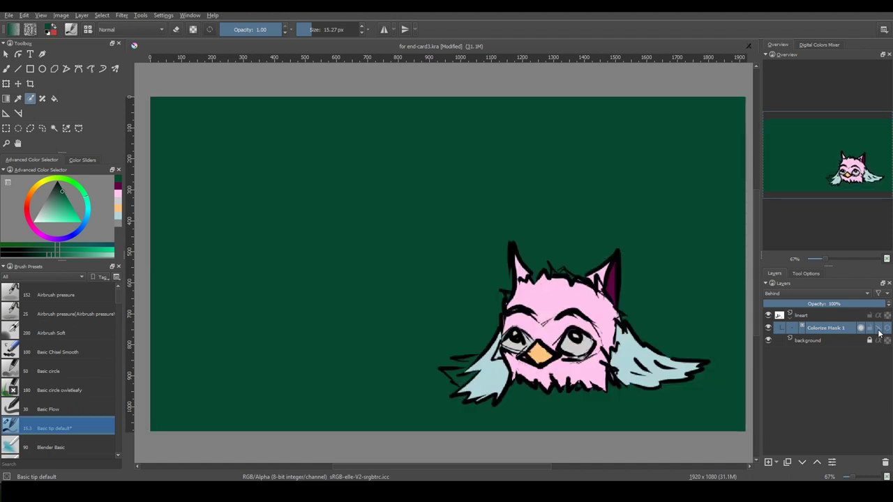
pyautogui.click(879, 332)
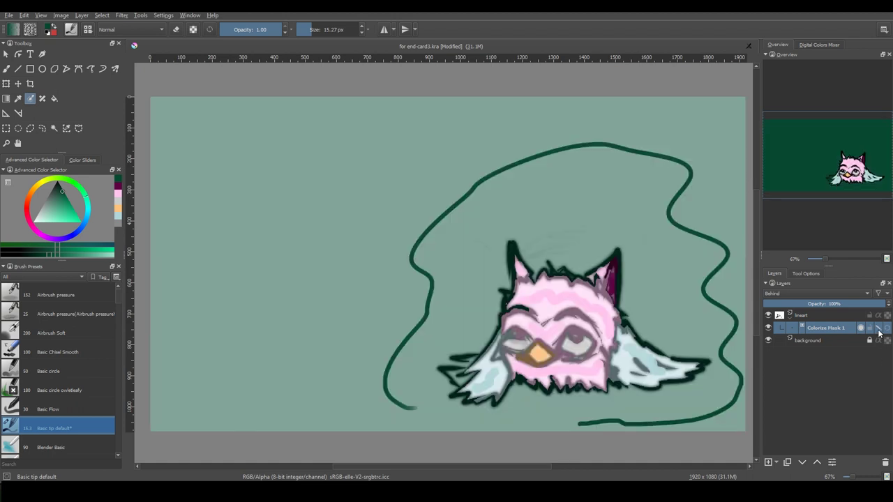
pyautogui.click(806, 274)
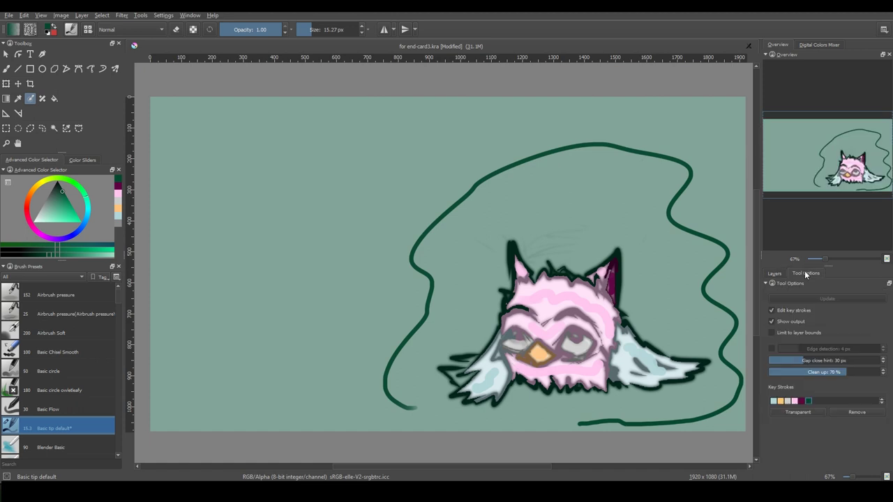
pyautogui.click(771, 310)
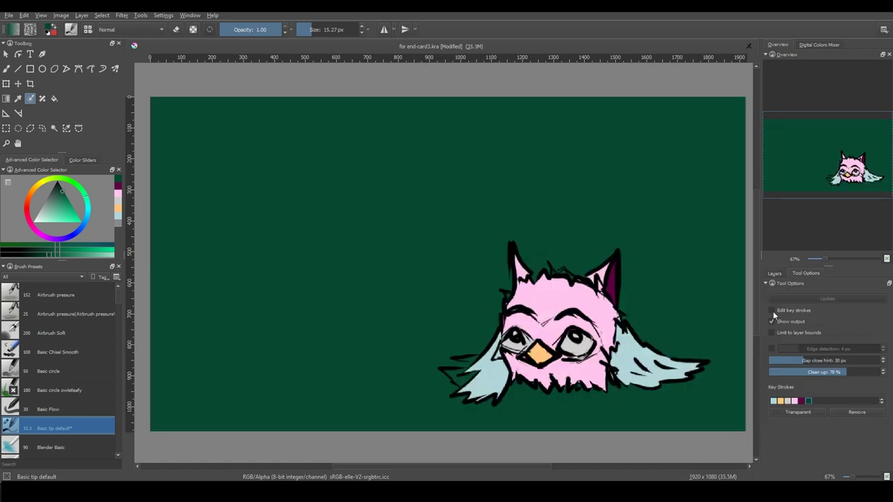
pyautogui.click(773, 311)
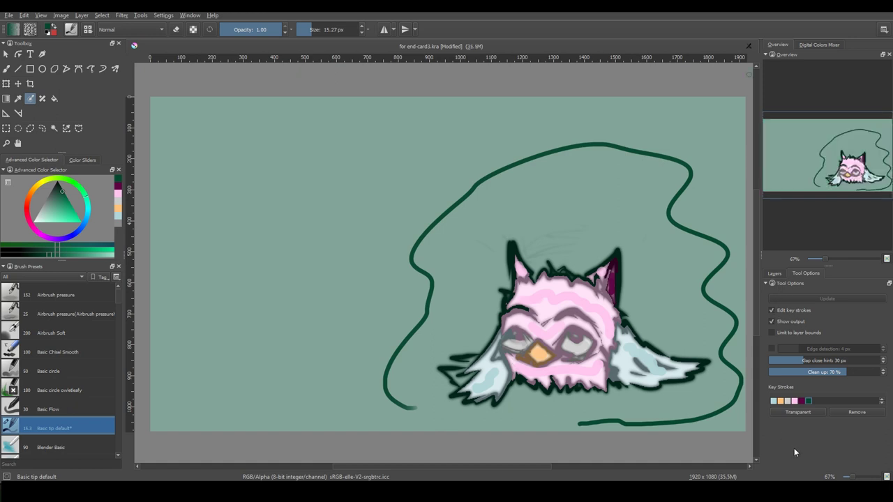
# Set the dark green key colour to Transparent, update the fill, and hide the marks.
pyautogui.click(808, 400)
pyautogui.press('Left')
pyautogui.press('Left')
pyautogui.press('Left')
pyautogui.press('Left')
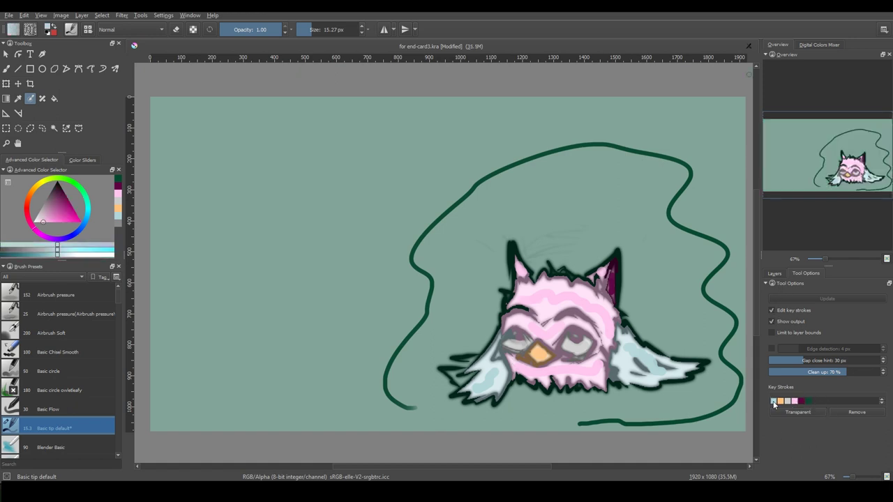
pyautogui.click(808, 402)
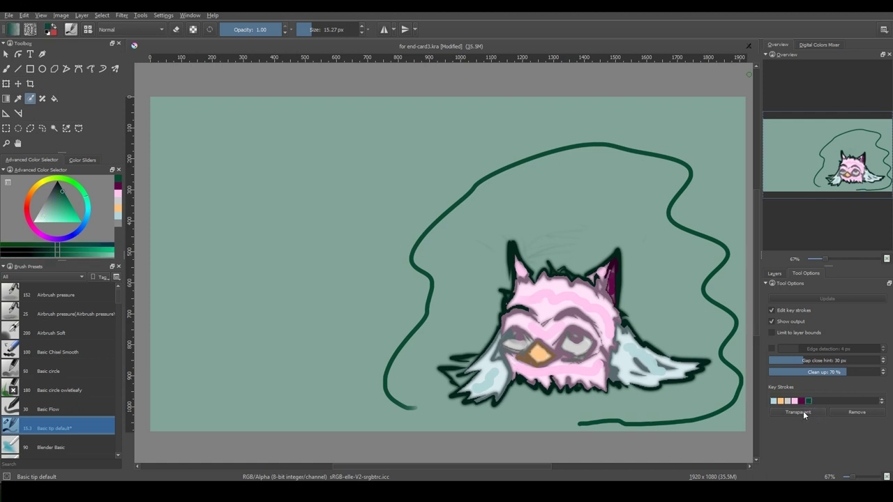
pyautogui.click(803, 411)
pyautogui.click(836, 299)
pyautogui.click(772, 311)
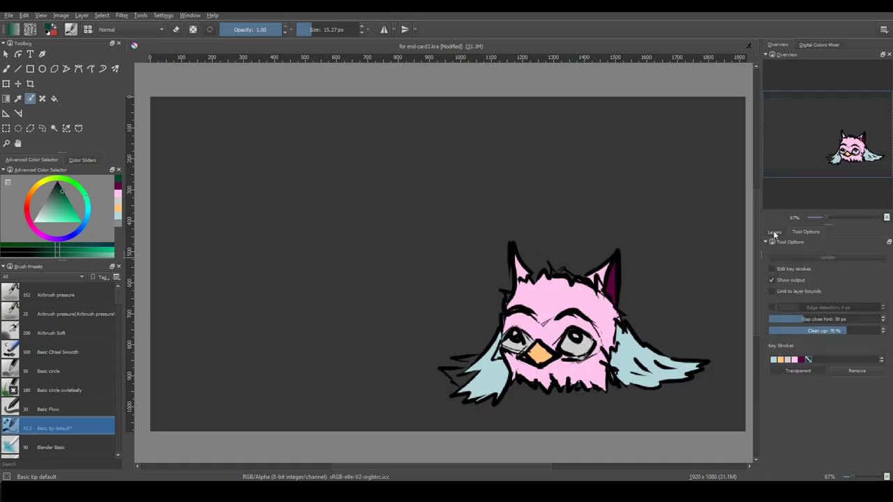
# Convert Colorize Mask 1 into a paint layer.
pyautogui.click(774, 231)
pyautogui.rightClick(826, 286)
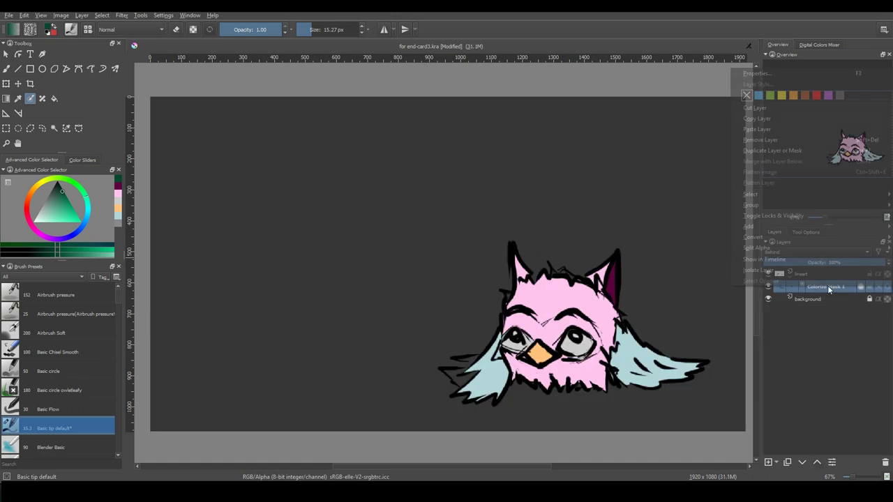
pyautogui.moveTo(818, 241)
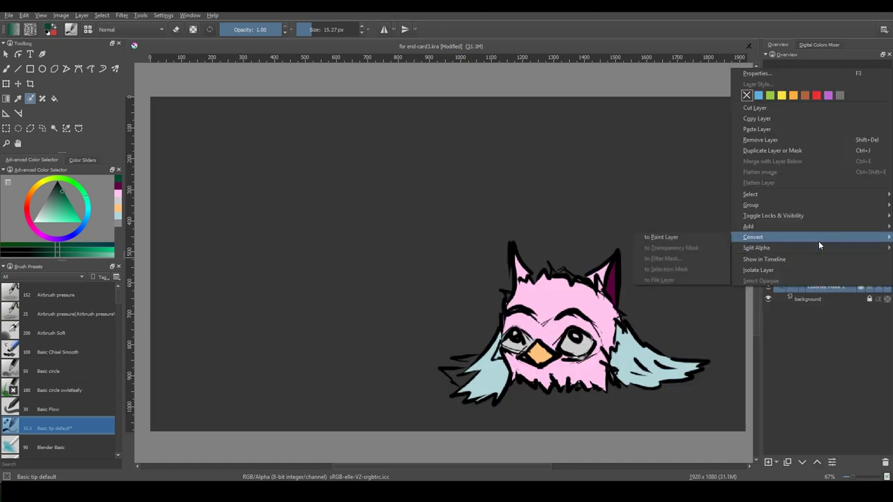
pyautogui.click(712, 238)
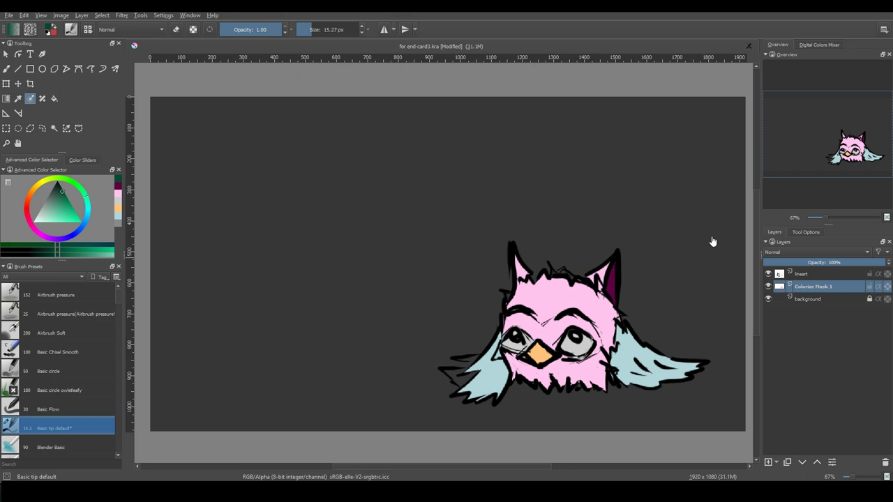
# Split the layer into one layer per colour with Layer > Split > Split Layer.
pyautogui.click(81, 14)
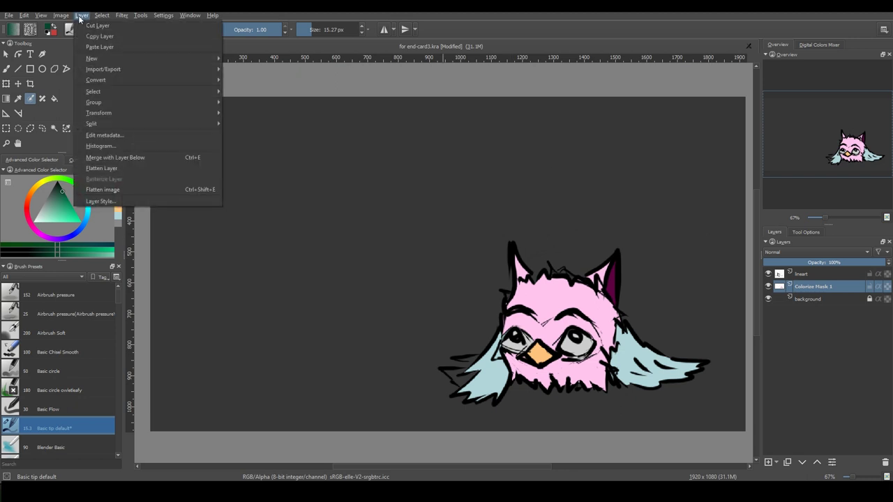
pyautogui.moveTo(167, 123)
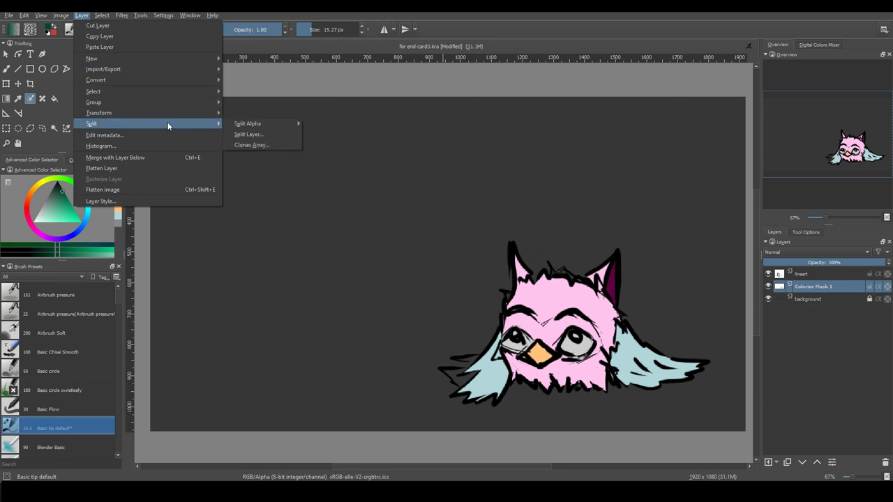
pyautogui.moveTo(286, 125)
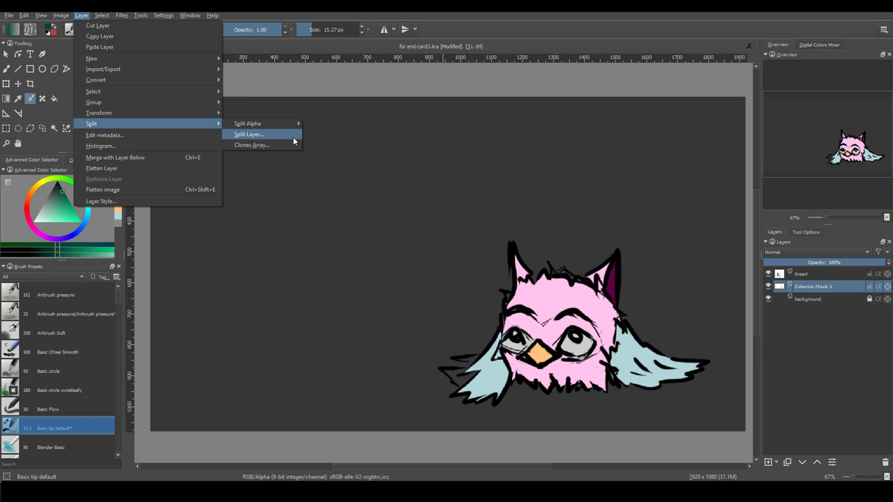
pyautogui.click(293, 141)
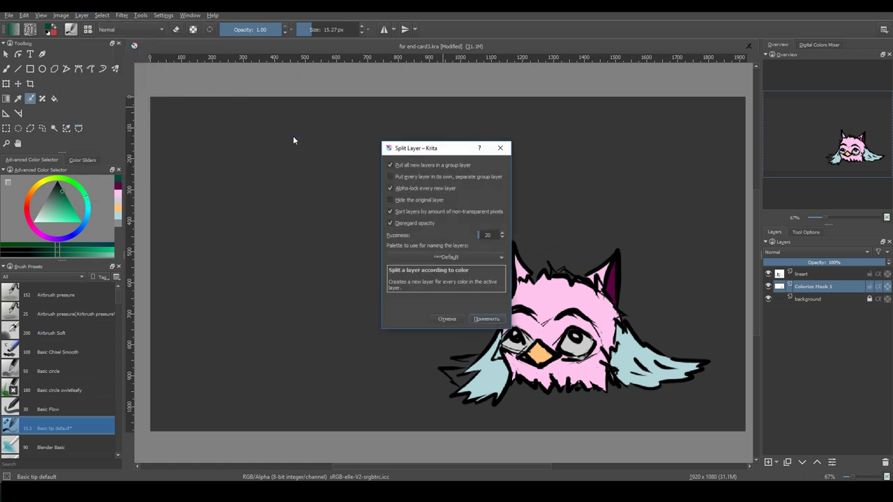
pyautogui.click(486, 318)
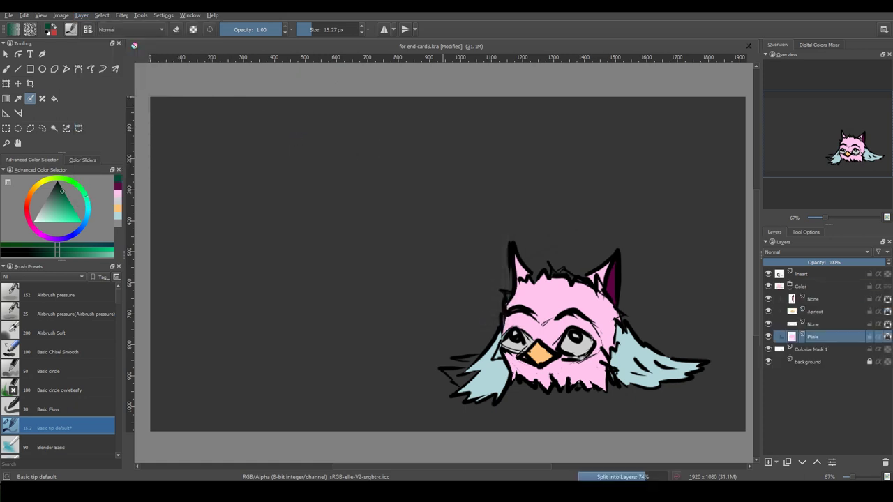
# Hide Colorize Mask 1, then toggle the inner-ear, Apricot, blue wing and Pink layers to check them.
pyautogui.click(768, 350)
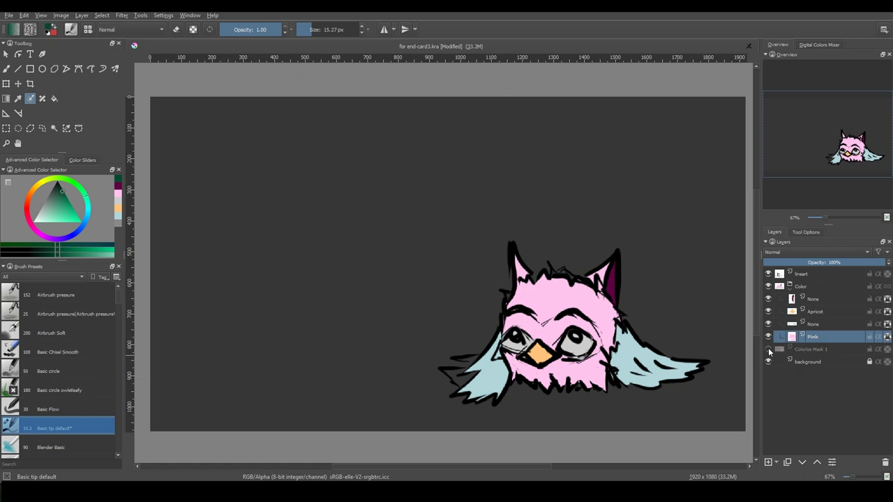
pyautogui.click(769, 300)
pyautogui.click(768, 300)
pyautogui.click(769, 313)
pyautogui.click(769, 313)
pyautogui.click(770, 325)
pyautogui.click(769, 324)
pyautogui.click(768, 337)
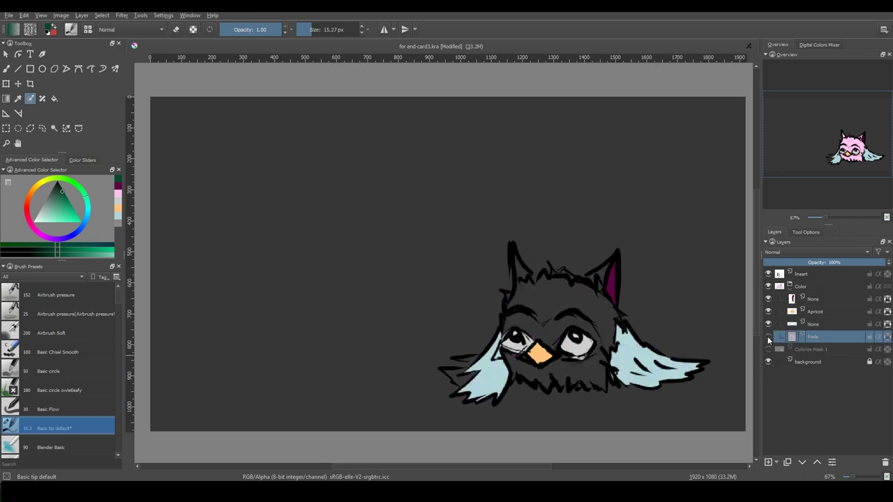
pyautogui.click(769, 336)
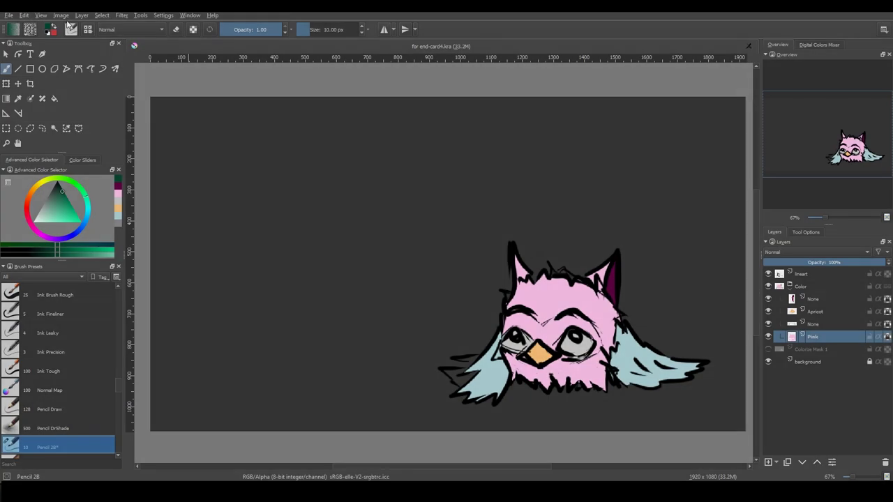
# Browse brush presets in the editor, trying Normal Map, Pixel Art and Blender Water presets.
pyautogui.click(72, 30)
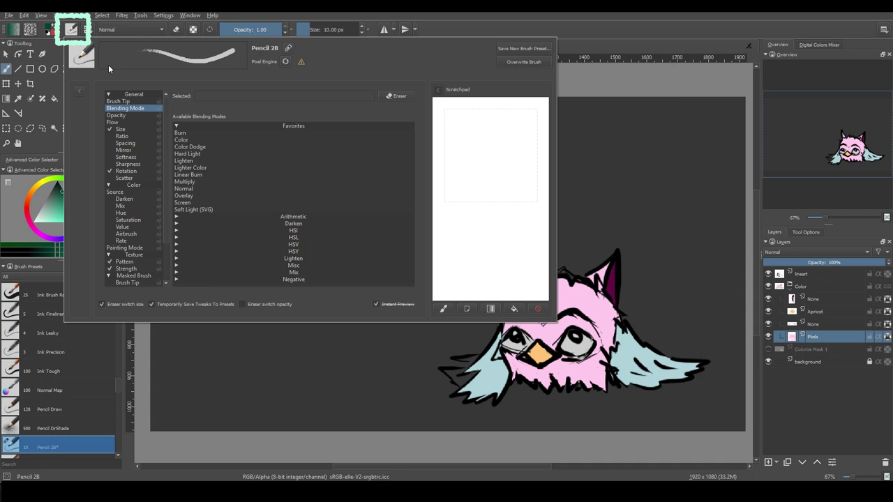
pyautogui.click(78, 90)
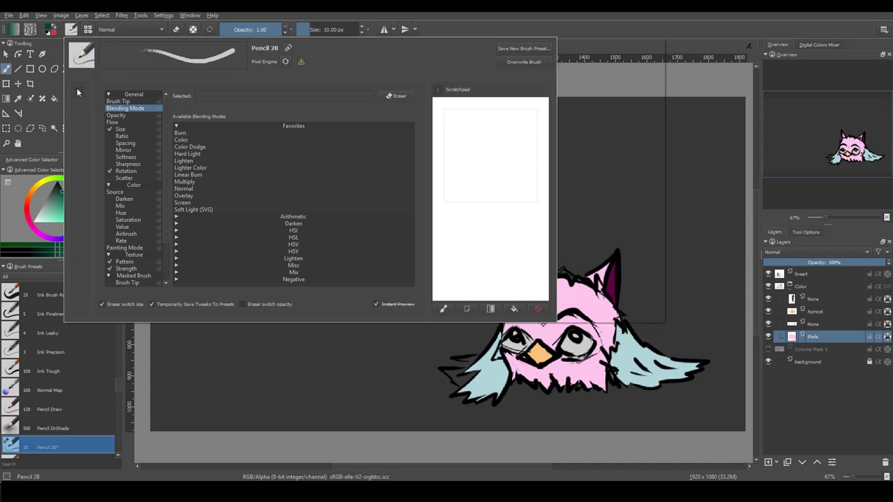
pyautogui.click(100, 136)
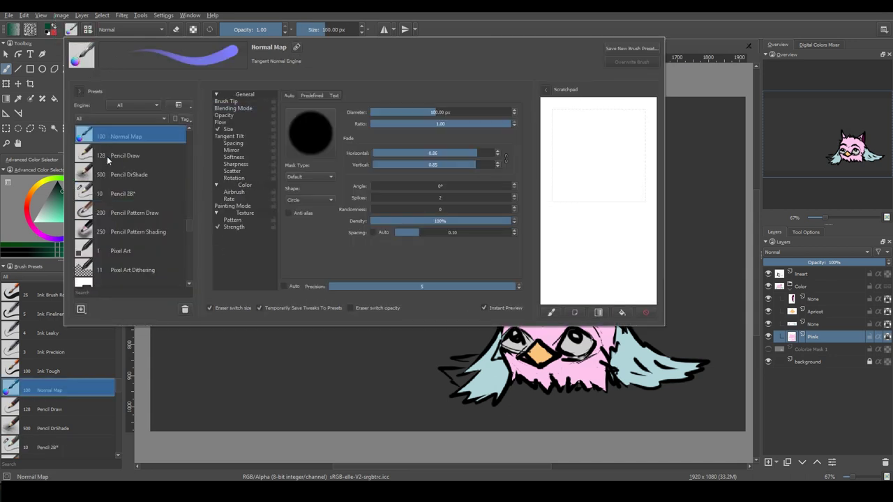
pyautogui.scroll(-5, 106, 156)
pyautogui.scroll(5, 110, 182)
pyautogui.click(122, 252)
pyautogui.scroll(10, 126, 175)
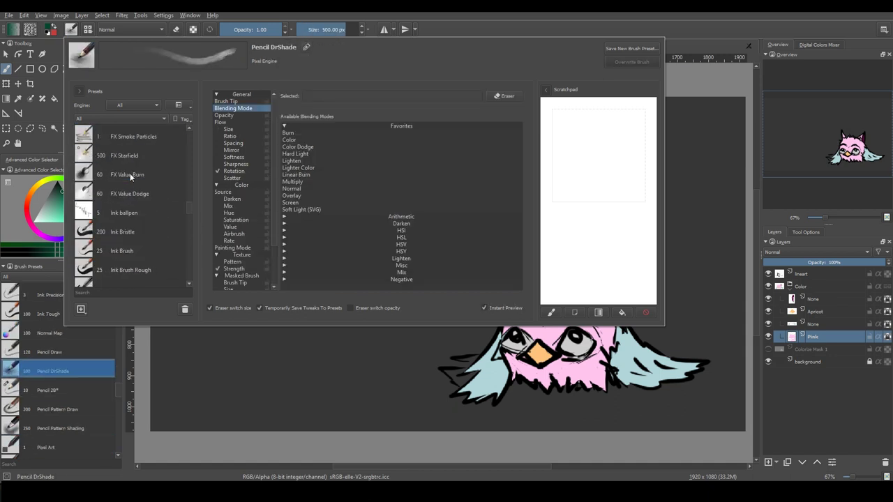
pyautogui.click(130, 173)
pyautogui.click(134, 137)
# Select the Basic Chisel Smooth preset, leaving the engine filter unchanged, and close the editor.
pyautogui.scroll(5, 144, 132)
pyautogui.click(137, 136)
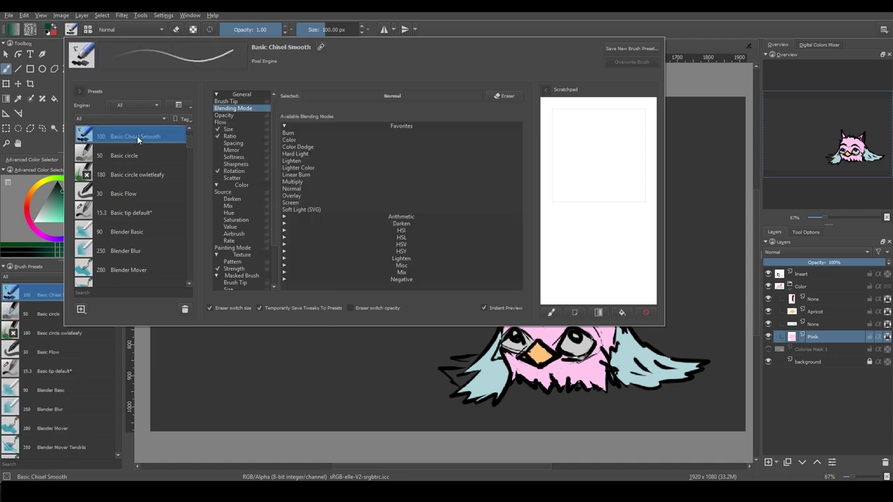
pyautogui.click(143, 104)
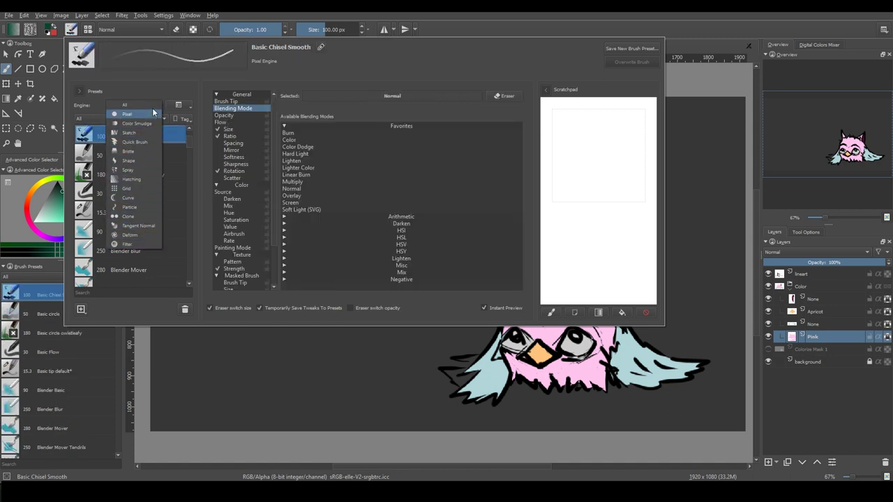
pyautogui.click(158, 90)
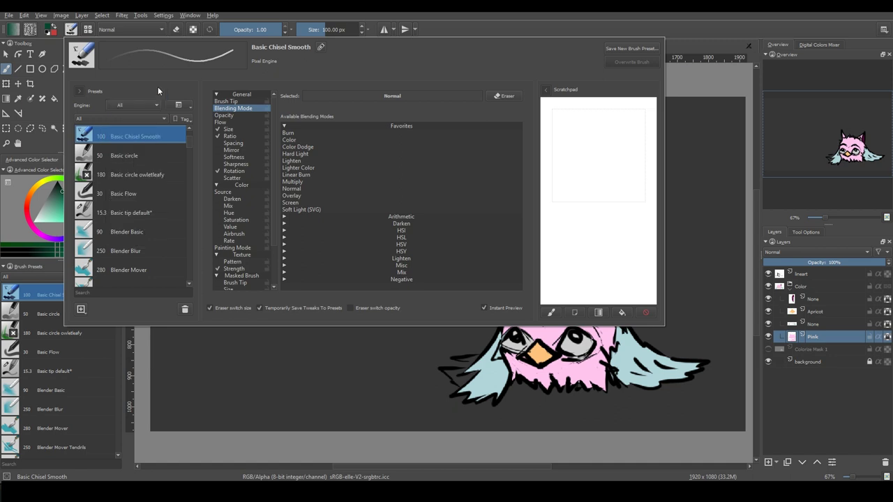
pyautogui.click(713, 12)
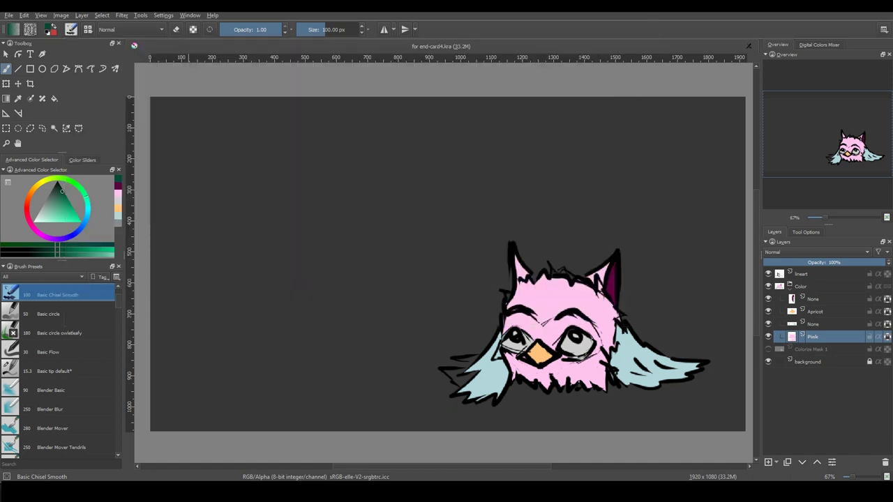
# Make the preset icons slightly larger in the preset list display options.
pyautogui.click(117, 277)
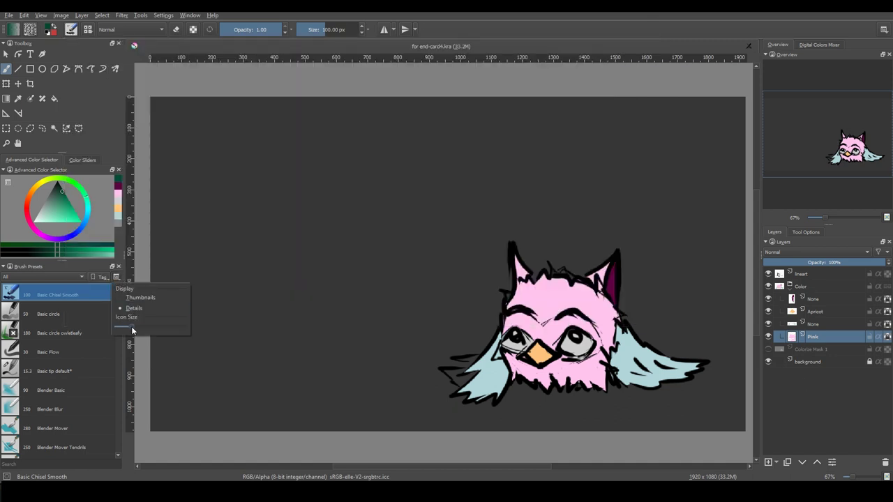
pyautogui.moveTo(131, 327)
pyautogui.mouseDown()
pyautogui.moveTo(189, 332)
pyautogui.moveTo(107, 331)
pyautogui.moveTo(123, 332)
pyautogui.mouseUp()
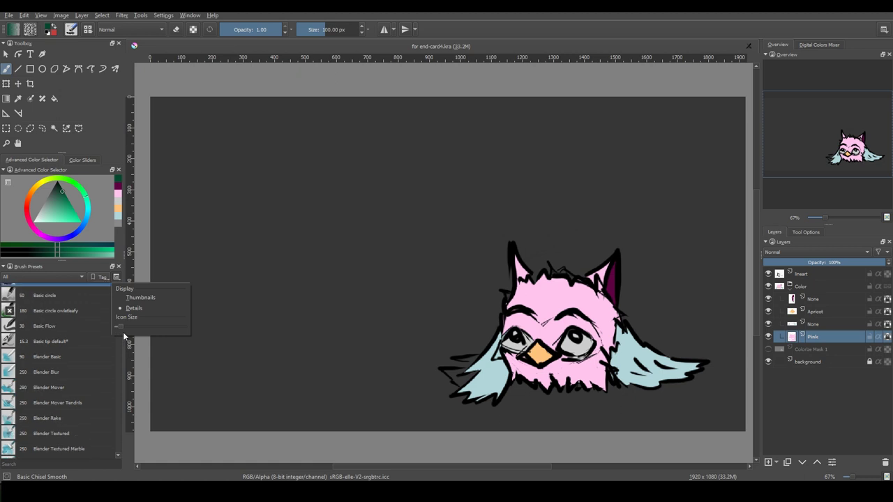
pyautogui.click(206, 89)
# Change Maximum brush size under General > Miscellaneous preferences from 1000px to 10000px.
pyautogui.click(163, 15)
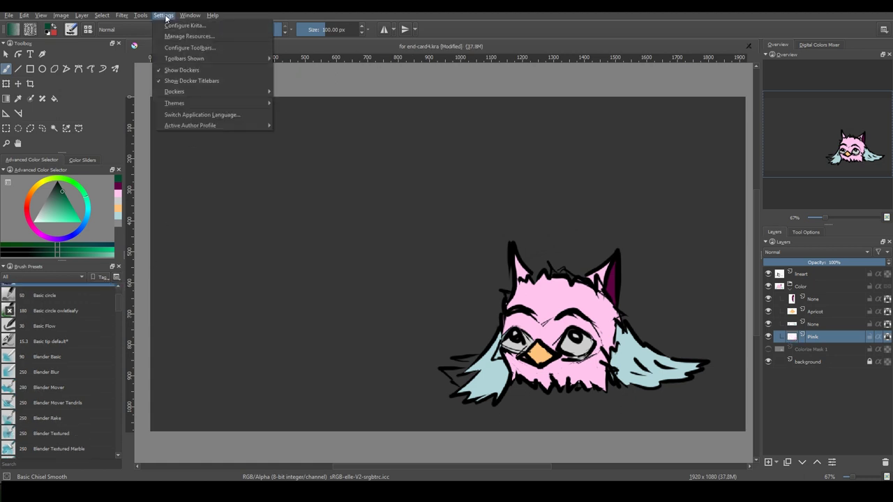
pyautogui.click(226, 27)
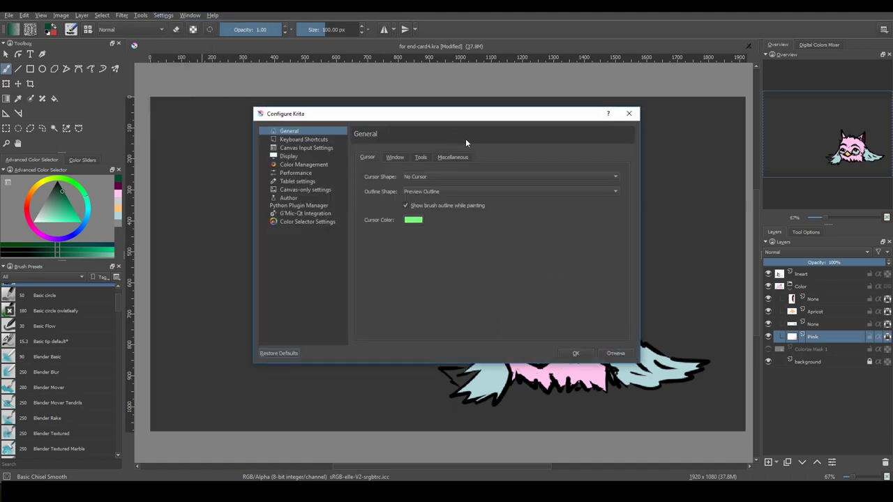
pyautogui.click(467, 157)
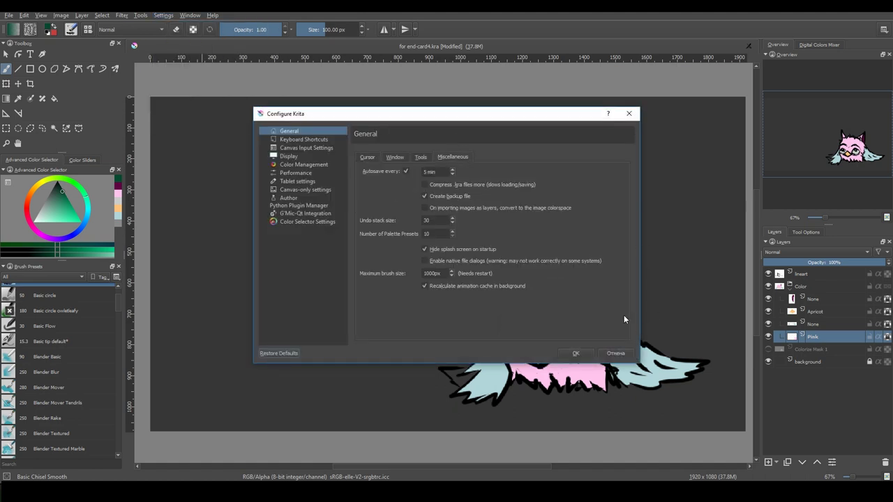
pyautogui.moveTo(441, 272); pyautogui.dragTo(407, 268)
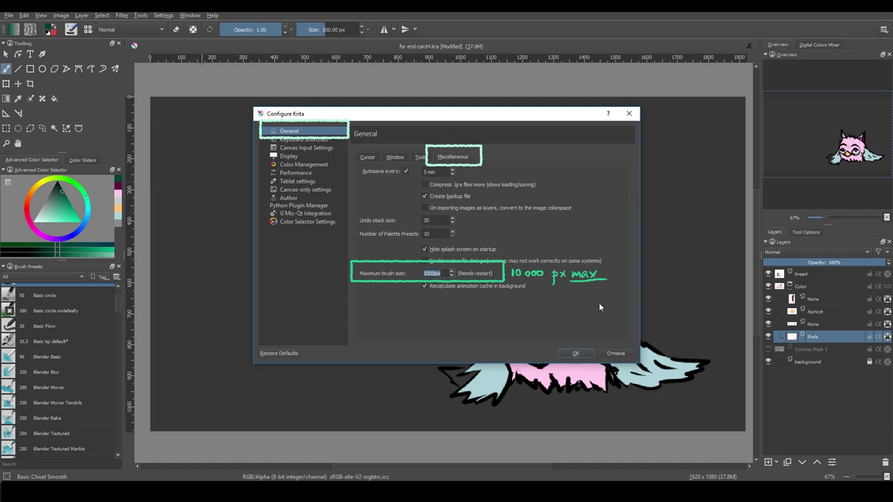
pyautogui.click(434, 272)
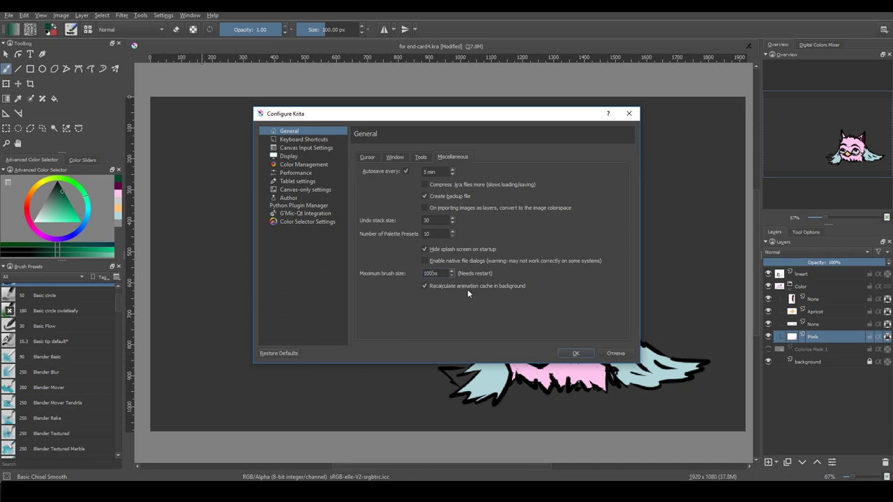
pyautogui.write('00')
# Confirm the preferences and paint a mint textured stroke with Dry Textured Rough.
pyautogui.click(616, 354)
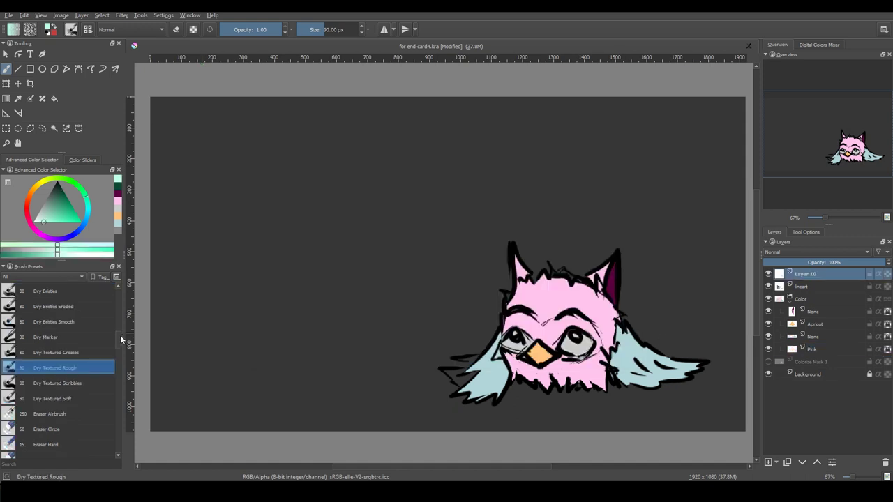
pyautogui.moveTo(120, 337)
pyautogui.mouseDown()
pyautogui.moveTo(116, 299)
pyautogui.moveTo(120, 342)
pyautogui.mouseUp()
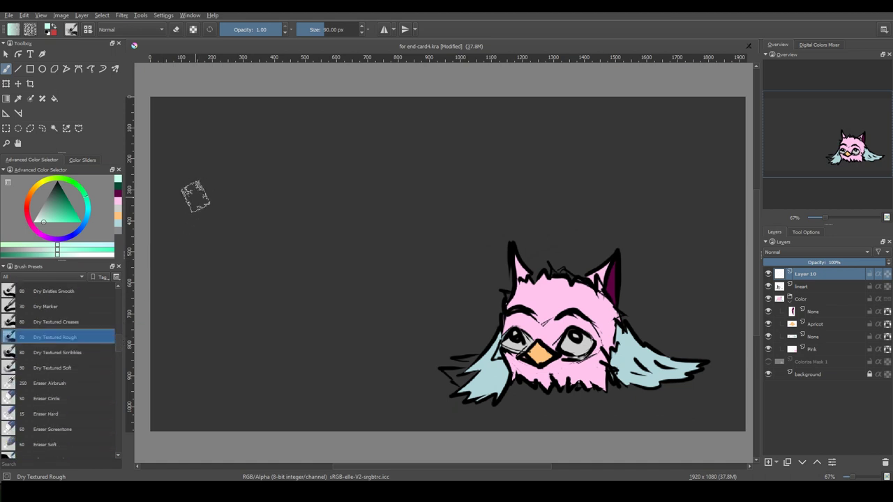
pyautogui.moveTo(195, 197)
pyautogui.mouseDown()
pyautogui.moveTo(252, 166)
pyautogui.moveTo(380, 143)
pyautogui.mouseUp()
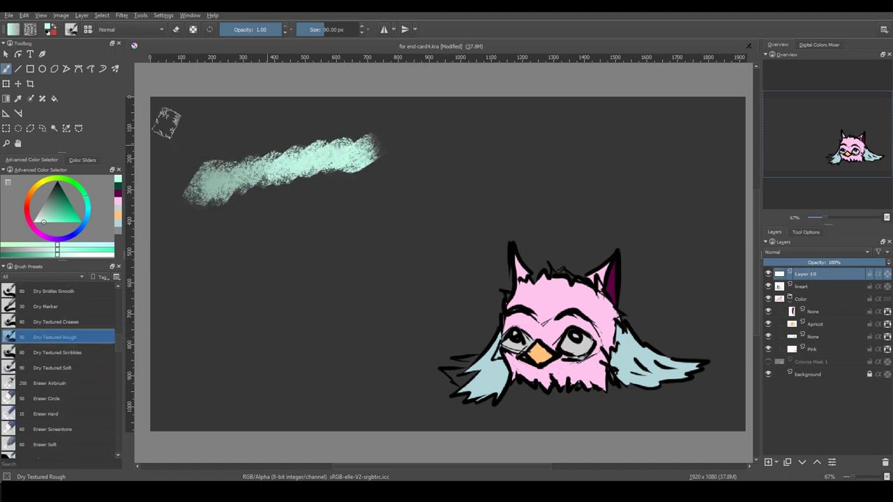
# Set the masked brush tip to Hearts, paint a long stroke, then switch to bamboo_leaves_random.
pyautogui.click(71, 30)
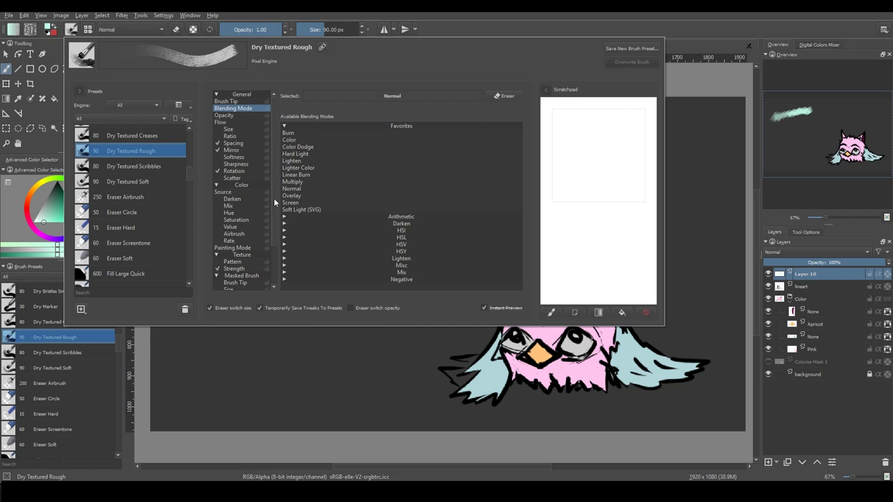
pyautogui.moveTo(274, 199); pyautogui.dragTo(275, 248)
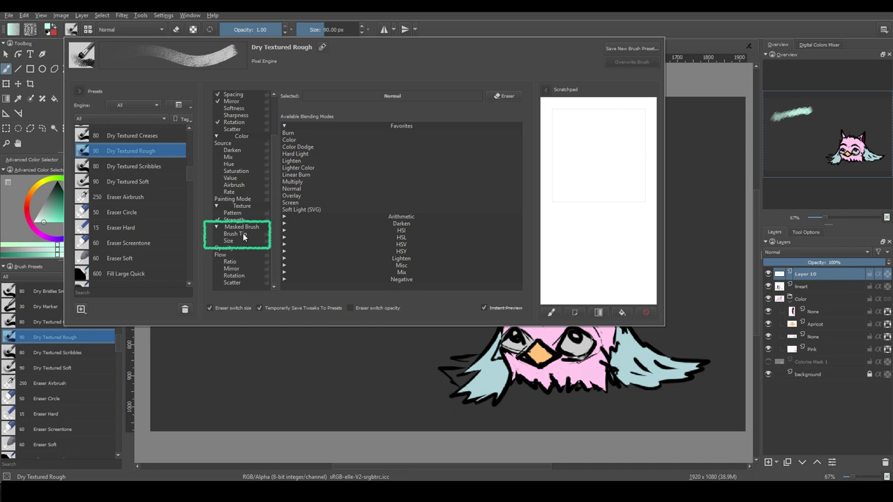
pyautogui.click(243, 237)
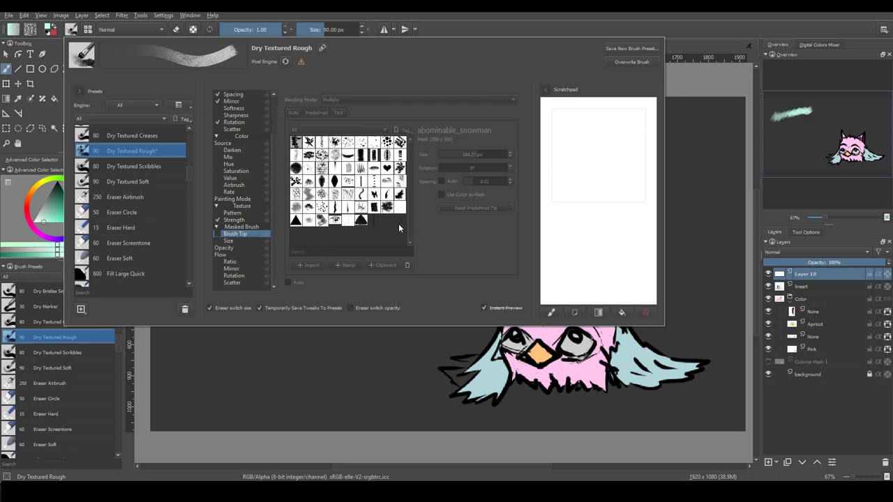
pyautogui.click(389, 173)
pyautogui.click(635, 33)
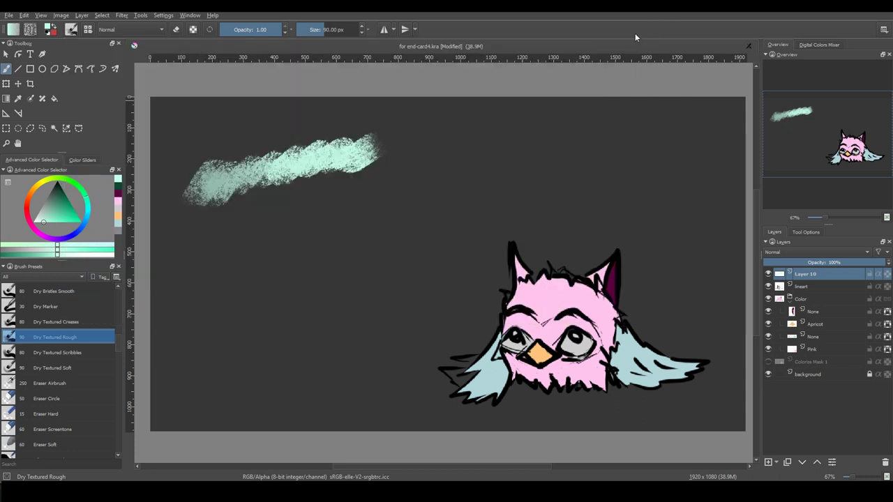
pyautogui.moveTo(202, 257)
pyautogui.mouseDown()
pyautogui.moveTo(354, 217)
pyautogui.moveTo(524, 151)
pyautogui.moveTo(632, 141)
pyautogui.moveTo(728, 151)
pyautogui.mouseUp()
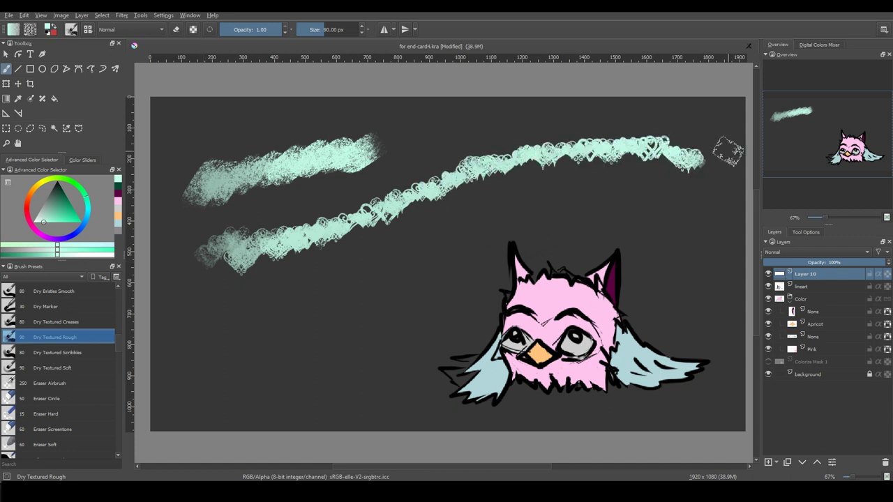
pyautogui.click(71, 29)
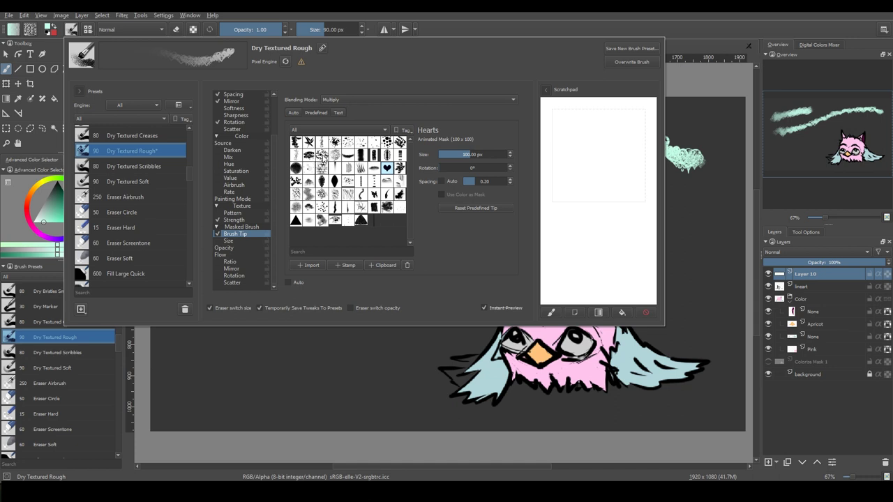
pyautogui.click(309, 142)
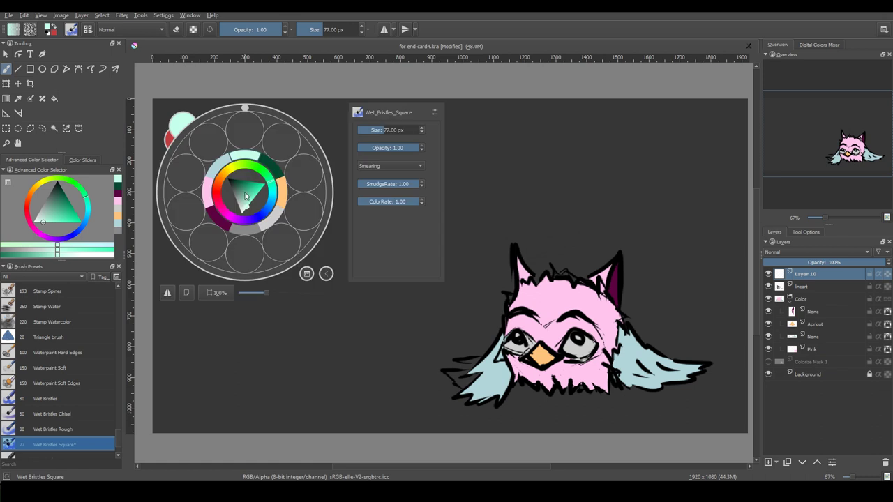
pyautogui.moveTo(248, 109)
pyautogui.mouseDown()
pyautogui.moveTo(324, 139)
pyautogui.moveTo(289, 104)
pyautogui.moveTo(191, 129)
pyautogui.moveTo(244, 114)
pyautogui.mouseUp()
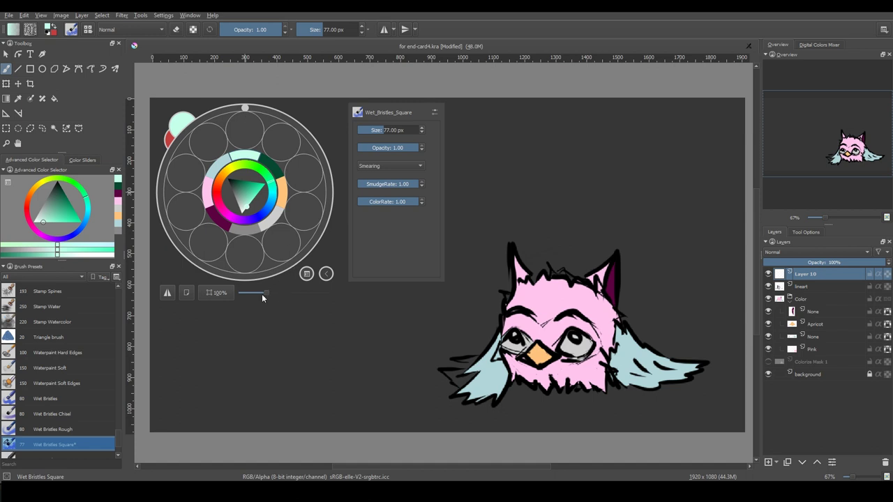
pyautogui.moveTo(263, 294)
pyautogui.mouseDown()
pyautogui.moveTo(315, 291)
pyautogui.moveTo(262, 288)
pyautogui.mouseUp()
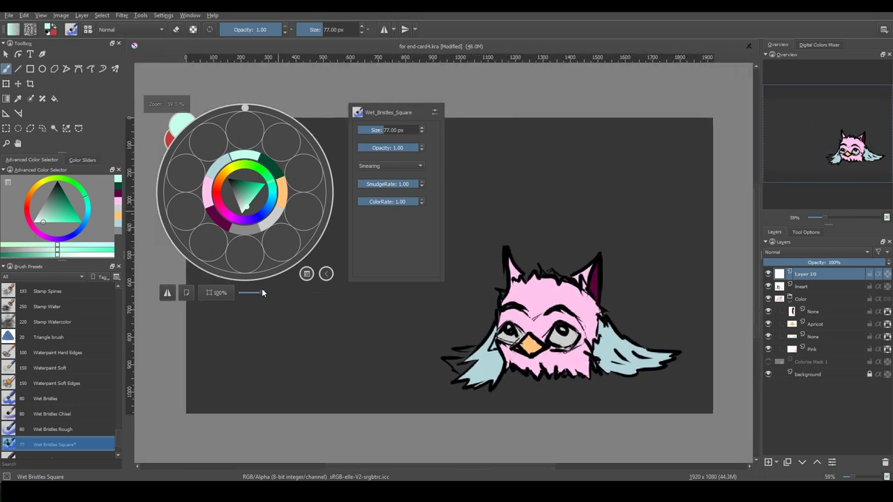
pyautogui.click(168, 293)
pyautogui.click(169, 294)
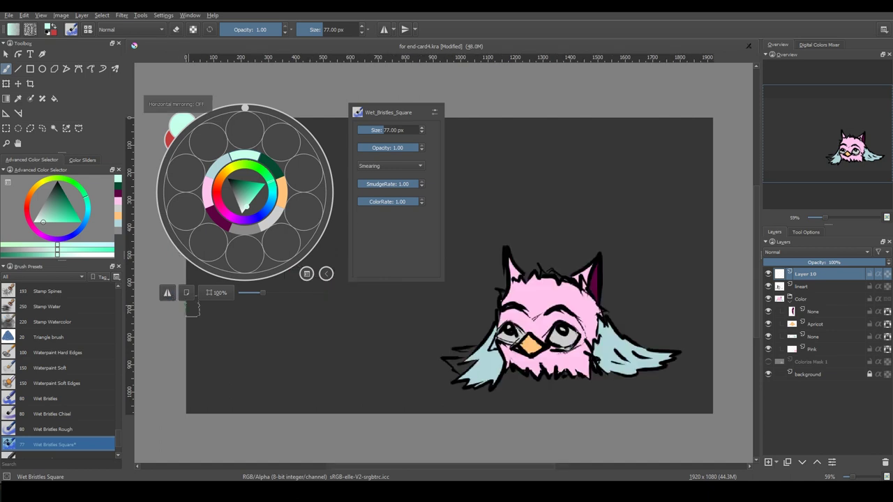
pyautogui.click(188, 293)
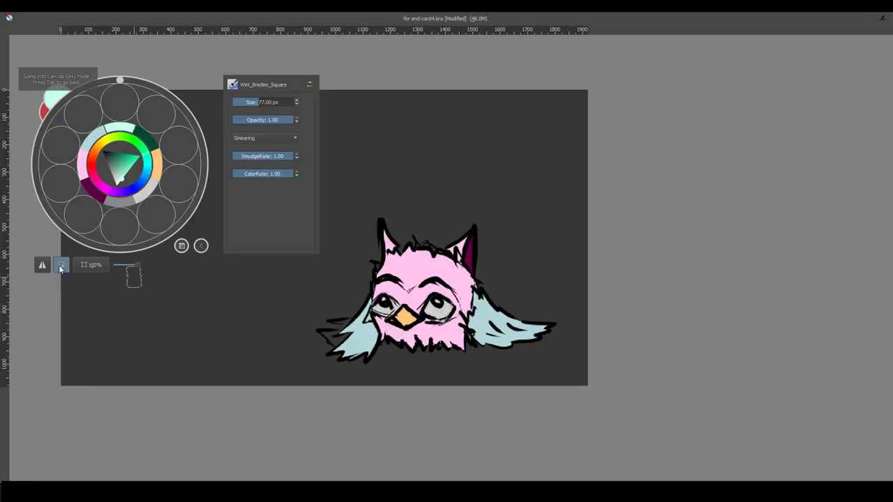
pyautogui.click(60, 269)
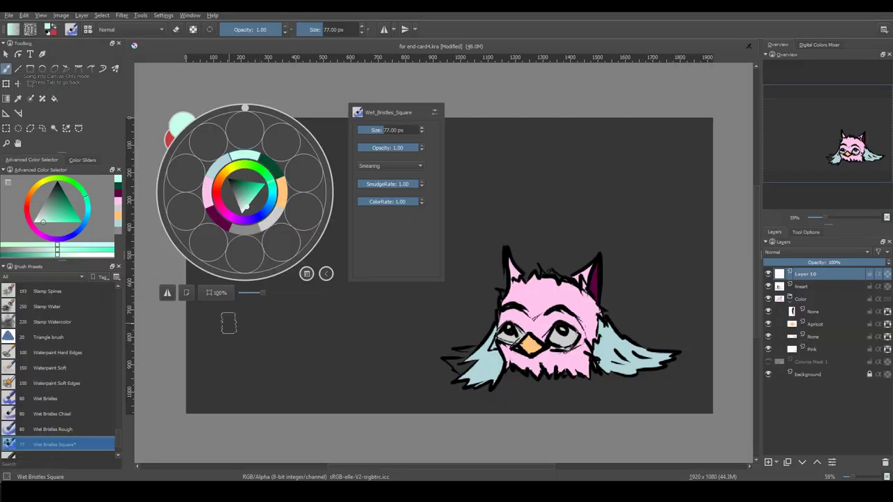
pyautogui.click(216, 292)
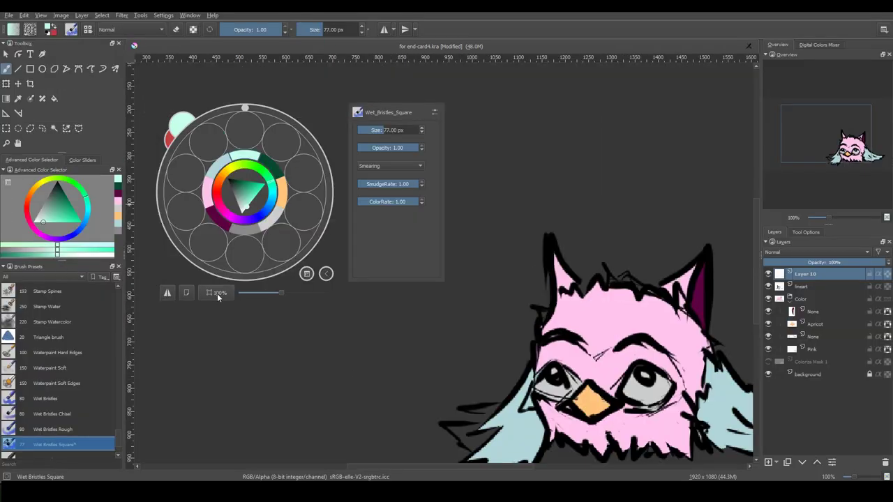
pyautogui.scroll(-1, 606, 203)
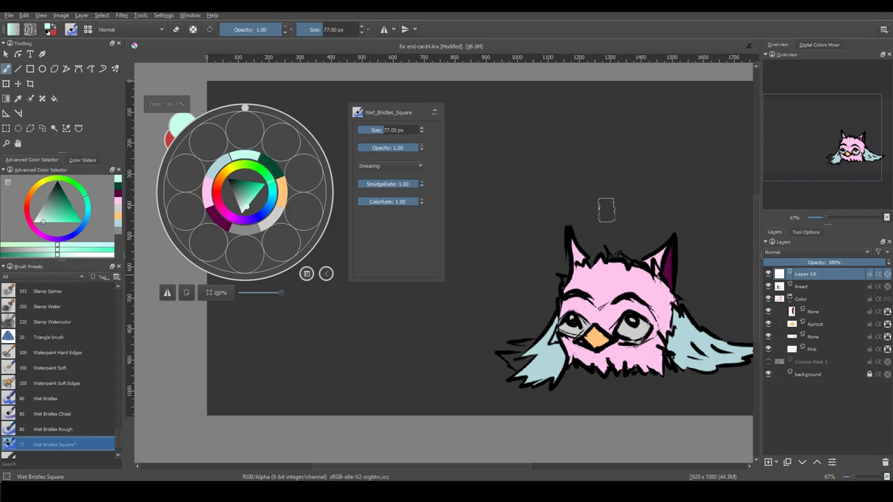
pyautogui.scroll(-1, 859, 138)
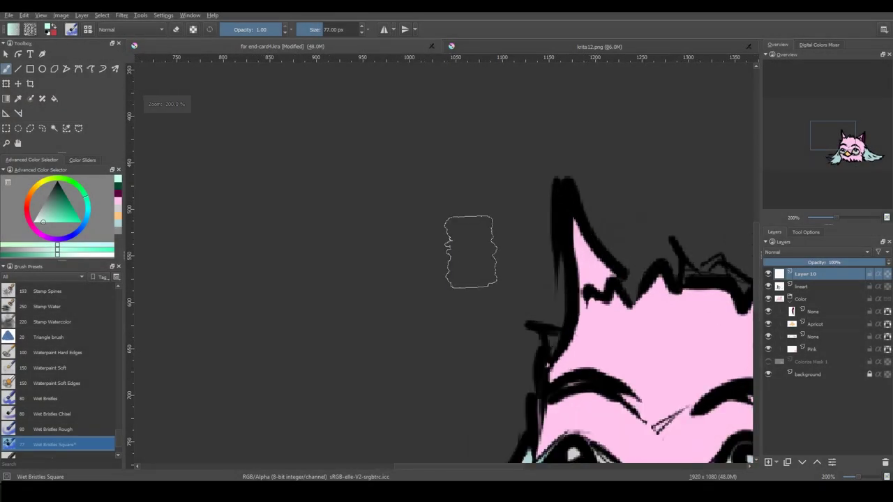
# Zoom in on the owl's face until the pixel grid shows.
pyautogui.scroll(2, 471, 252)
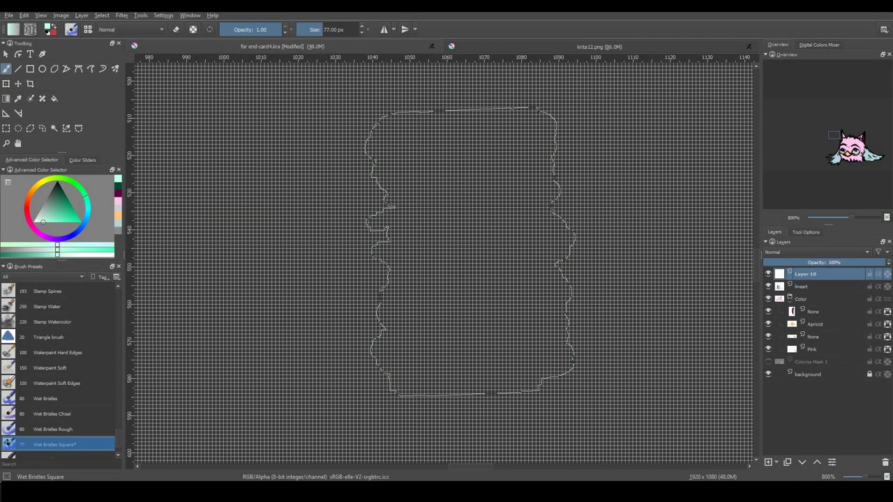
pyautogui.scroll(-3, 469, 251)
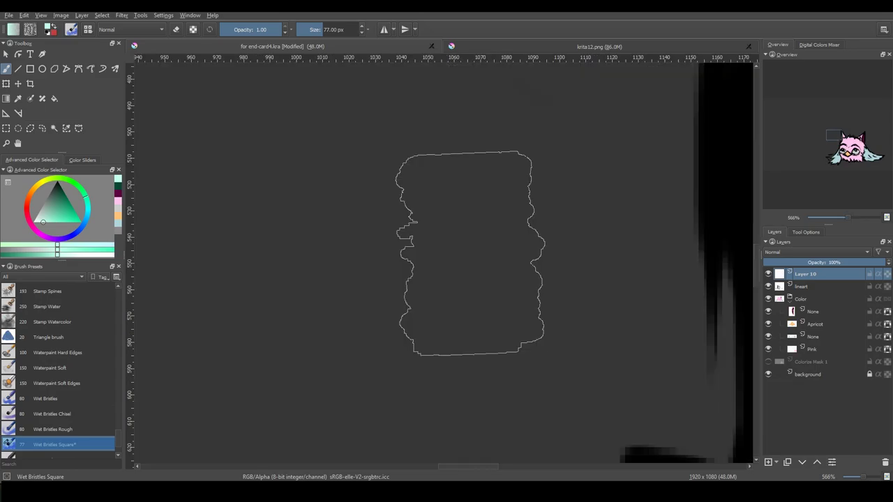
pyautogui.moveTo(835, 136); pyautogui.dragTo(851, 167)
pyautogui.scroll(5, 603, 268)
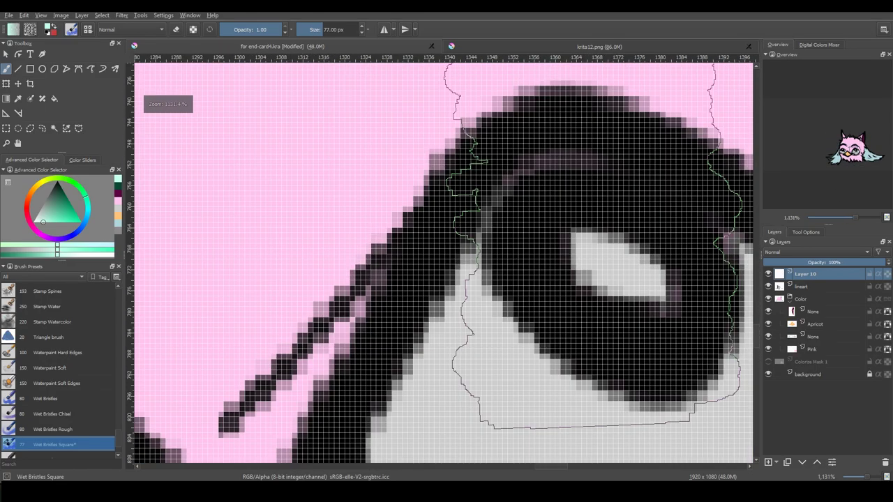
# Review the Display preferences in Configure Krita and cancel without changes.
pyautogui.click(163, 15)
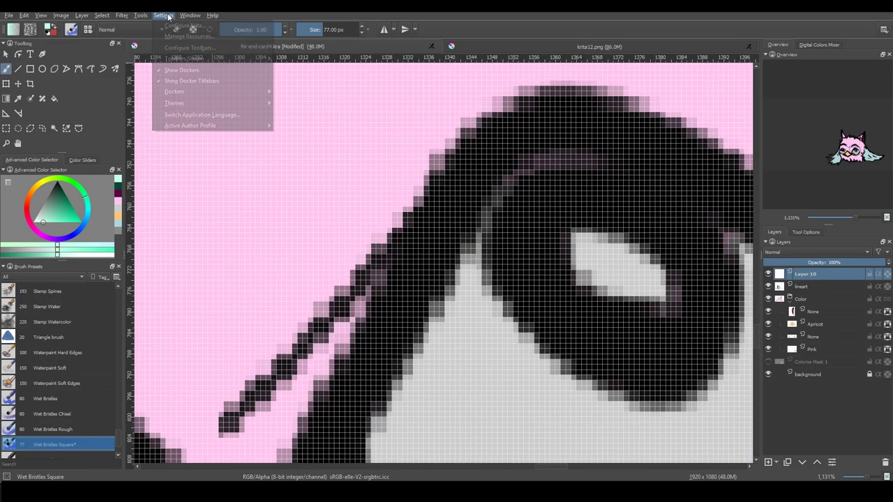
pyautogui.click(230, 26)
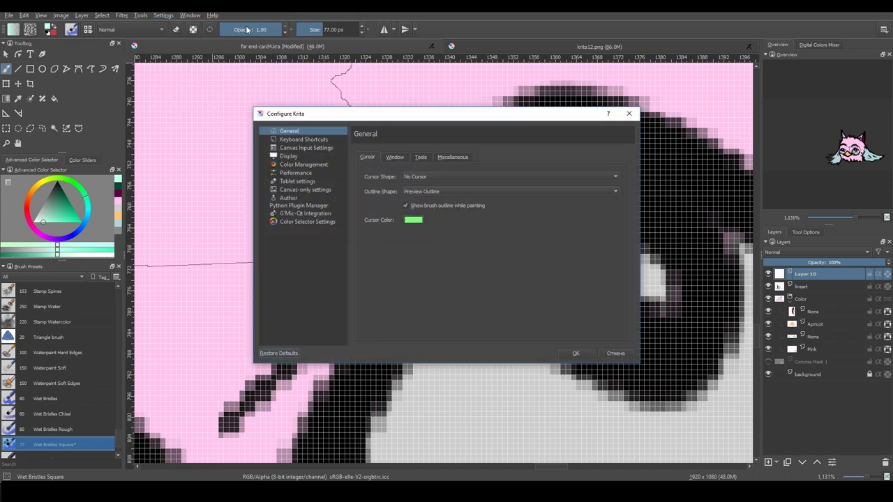
pyautogui.click(298, 156)
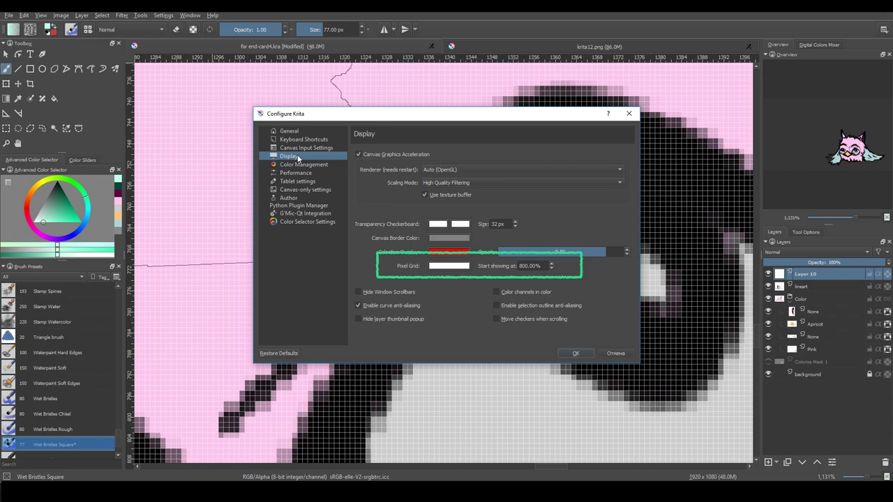
pyautogui.click(617, 354)
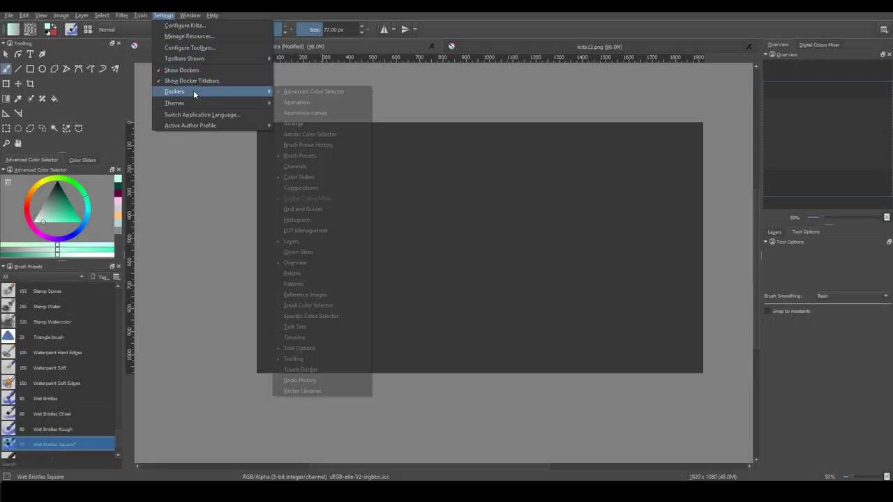
# Open the Grid and Guides docker, set the grid type to Isometric, and show the grid.
pyautogui.click(279, 209)
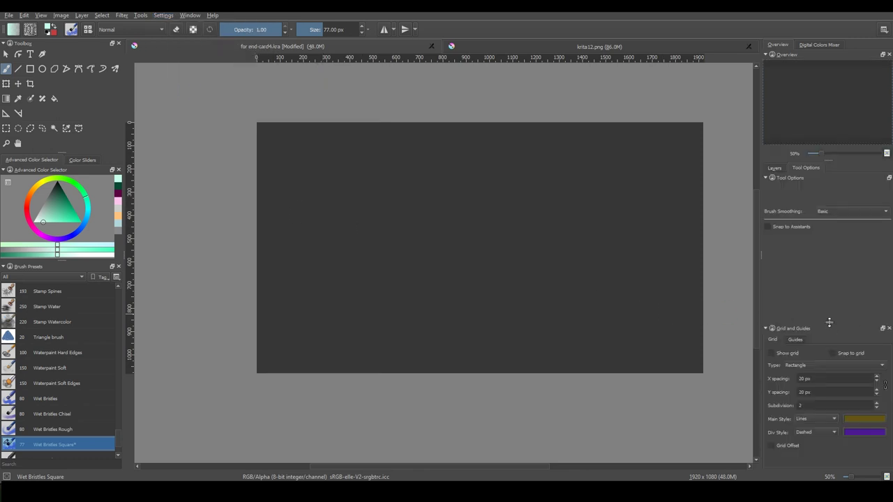
pyautogui.moveTo(829, 323); pyautogui.dragTo(833, 251)
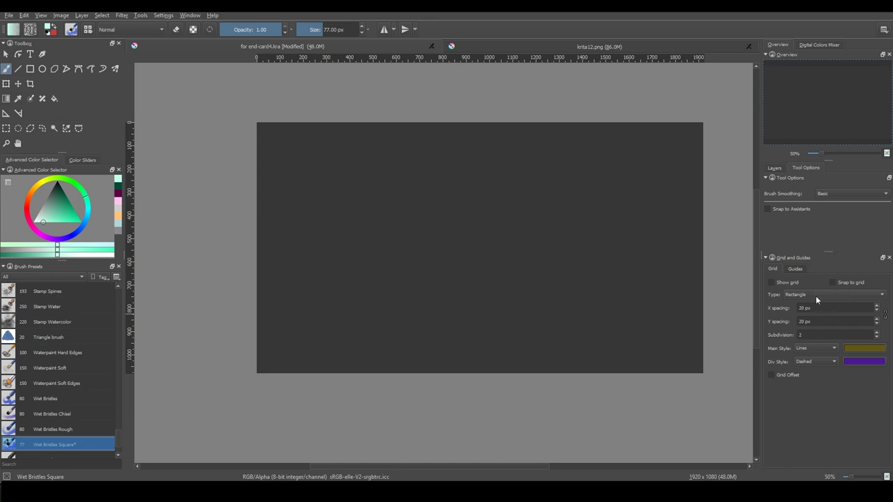
pyautogui.click(844, 295)
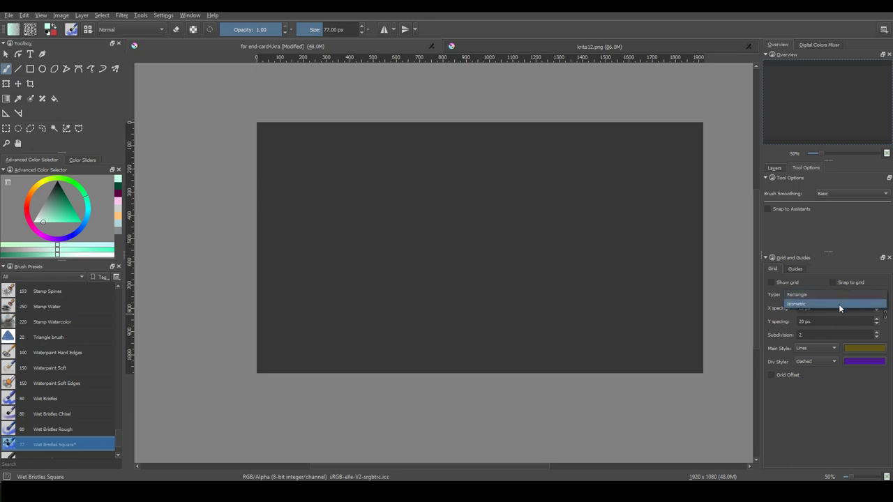
pyautogui.click(839, 305)
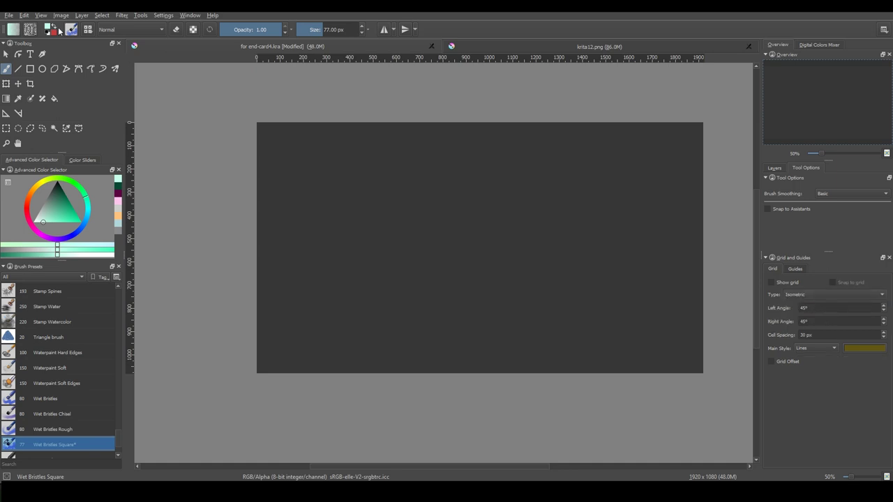
pyautogui.click(41, 14)
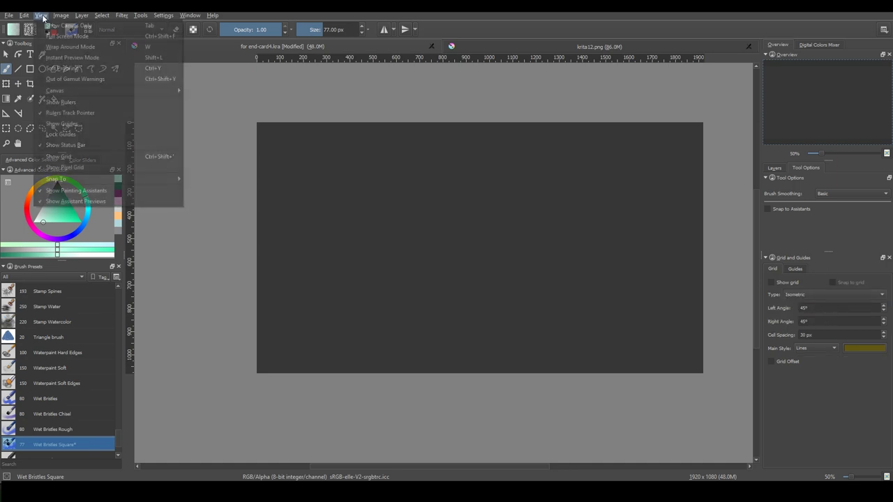
pyautogui.click(43, 159)
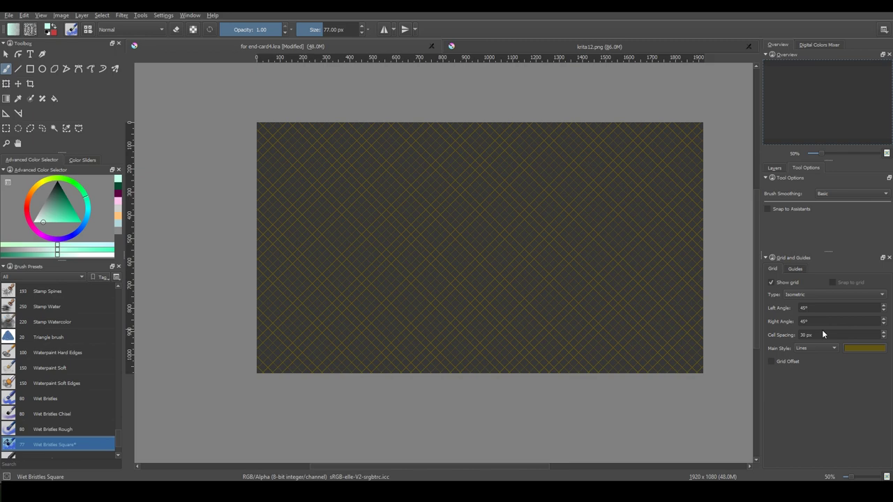
# Raise the grid cell spacing above 30 px with ten increments.
pyautogui.click(884, 333)
pyautogui.click(884, 334)
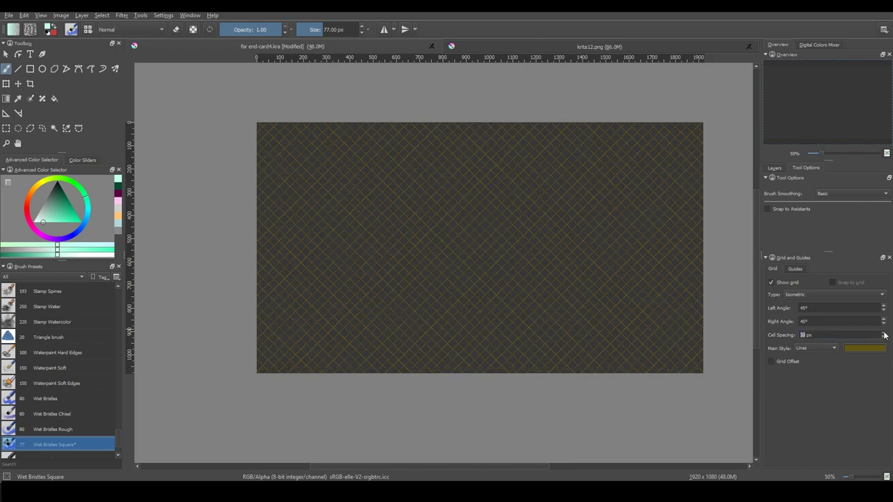
pyautogui.click(884, 333)
pyautogui.click(885, 334)
pyautogui.click(884, 334)
pyautogui.click(884, 333)
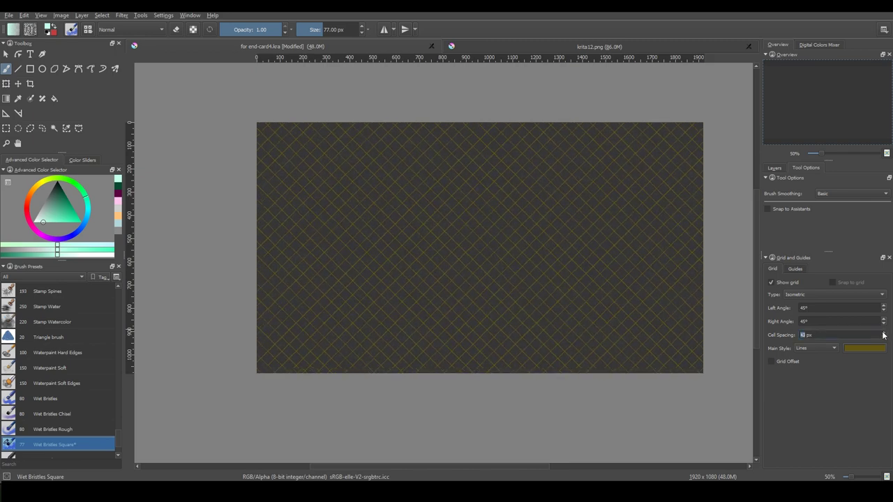
pyautogui.click(885, 334)
pyautogui.click(884, 334)
pyautogui.click(884, 334)
pyautogui.click(884, 334)
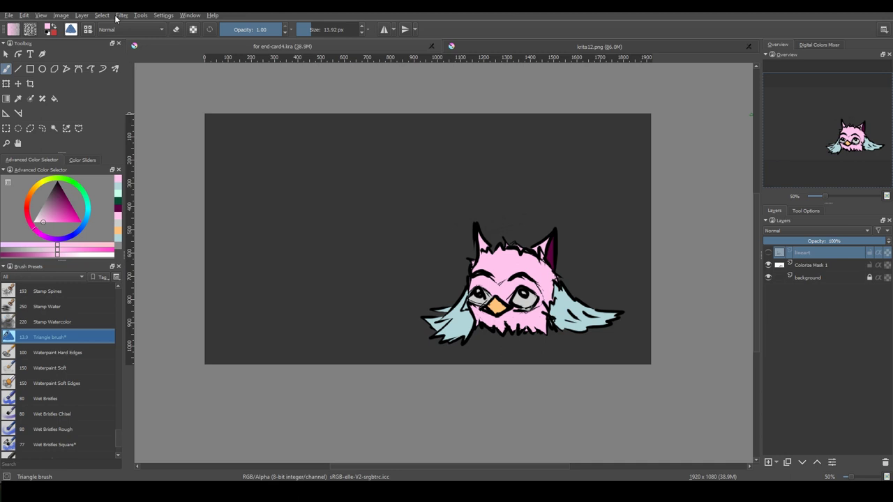
# Try the Color Adjustment curves filter, darkening the Lightness curve, then cancel it.
pyautogui.click(120, 15)
pyautogui.moveTo(201, 80)
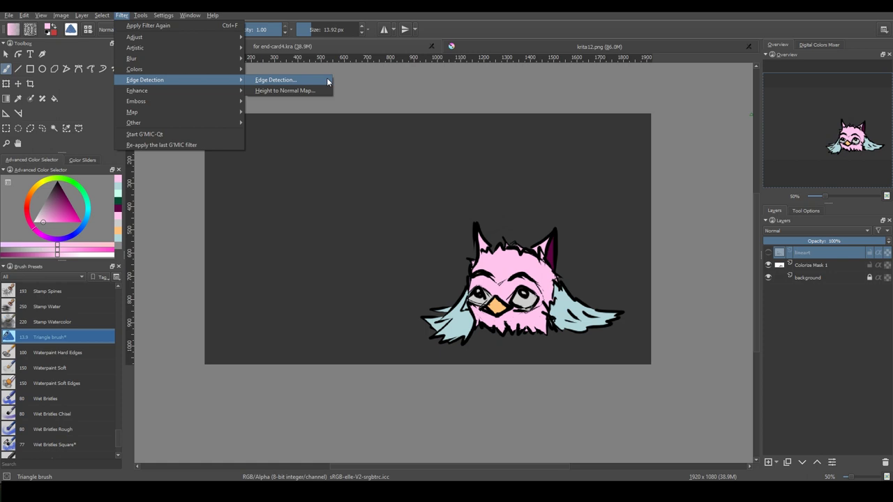
pyautogui.click(407, 82)
pyautogui.press('pagedown')
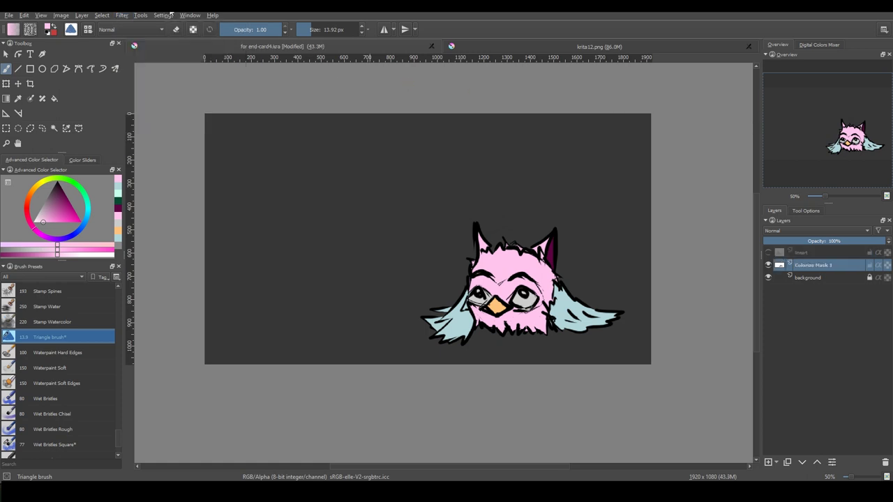
pyautogui.click(120, 15)
pyautogui.moveTo(195, 37)
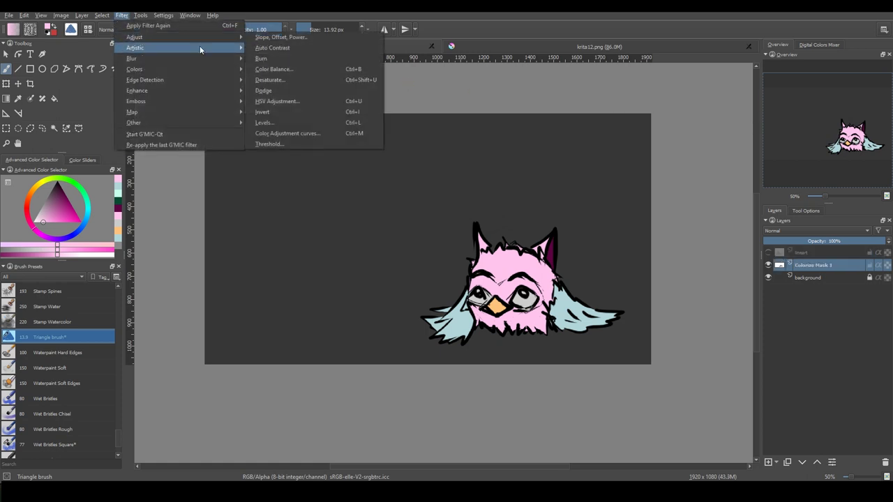
pyautogui.click(328, 133)
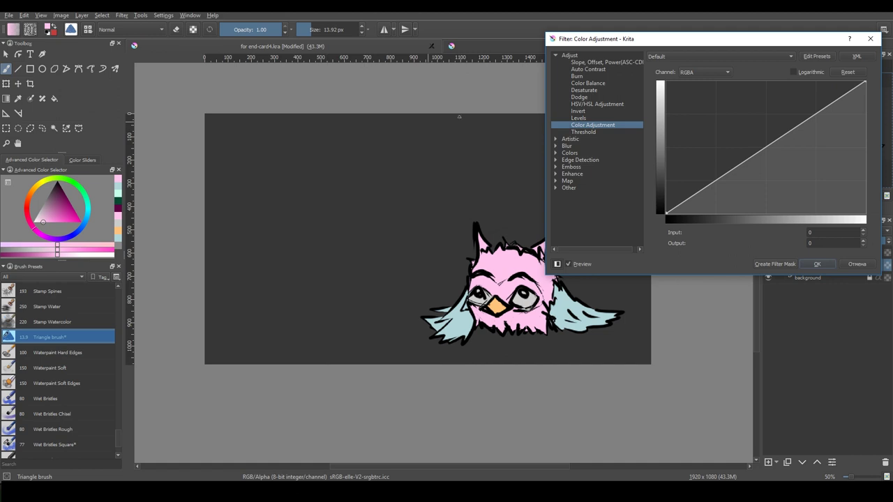
pyautogui.click(704, 71)
pyautogui.click(705, 121)
pyautogui.moveTo(790, 136); pyautogui.dragTo(841, 101)
pyautogui.click(862, 264)
# Preview the owl through the Gradient Map filter with the orange-brown gradient preset.
pyautogui.click(122, 14)
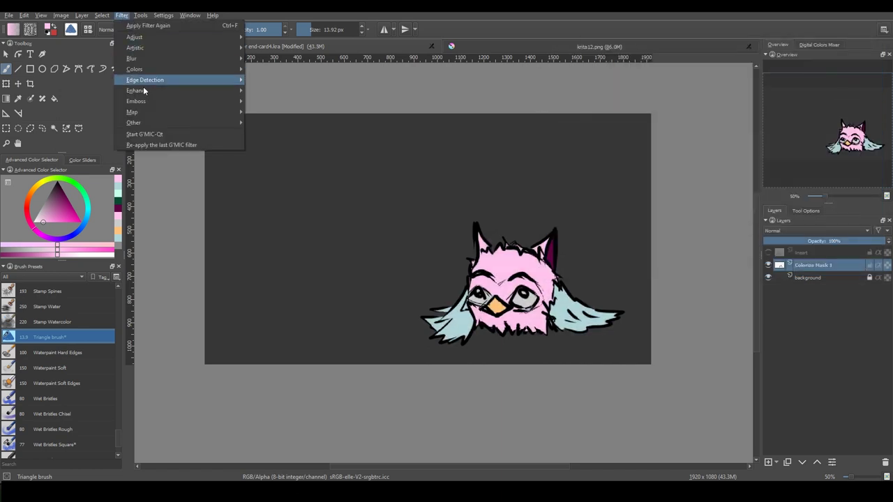
pyautogui.moveTo(140, 112)
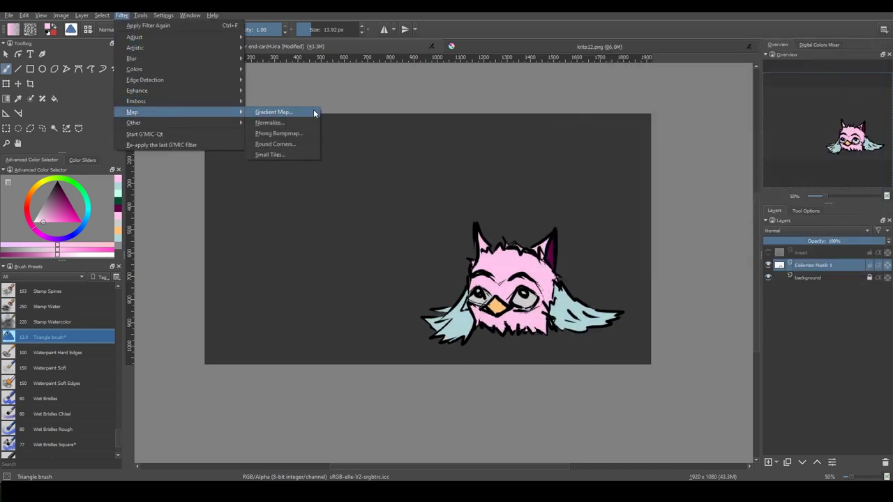
pyautogui.click(316, 113)
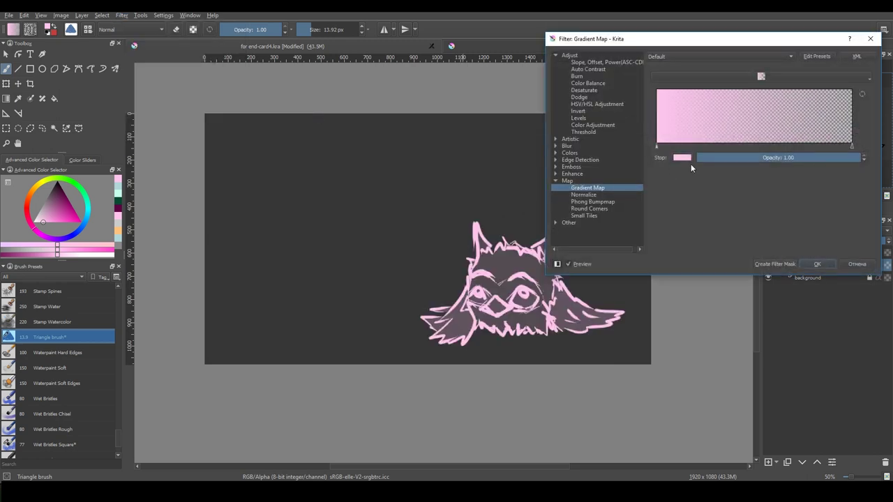
pyautogui.click(712, 75)
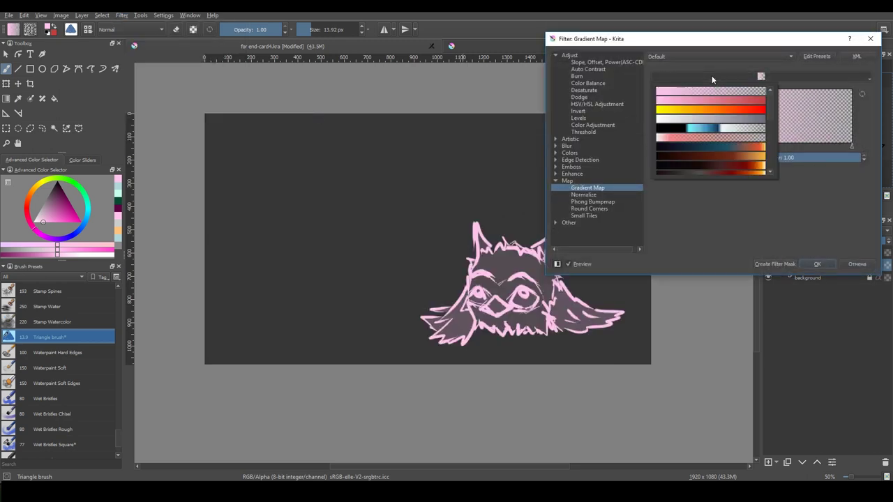
pyautogui.click(729, 156)
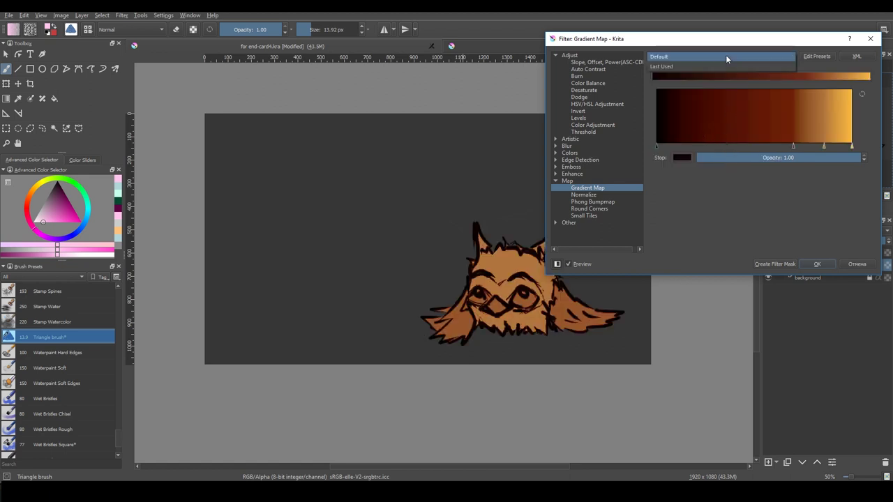
pyautogui.click(718, 75)
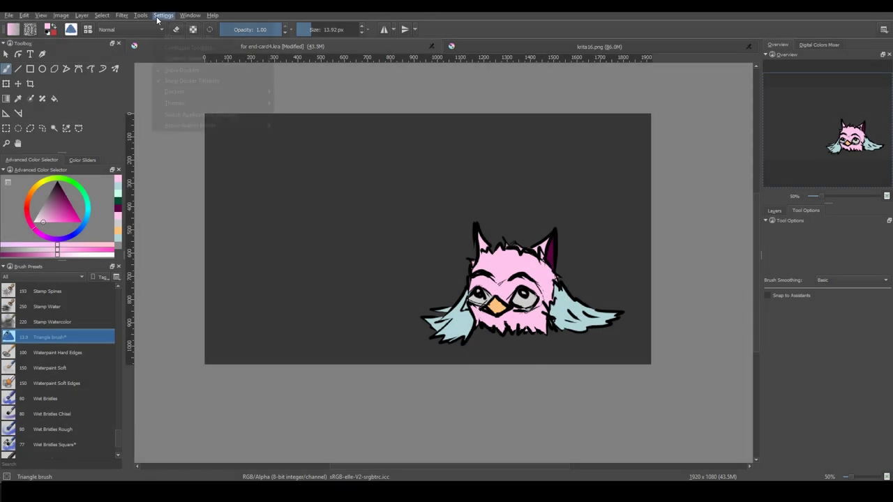
# Show the Palette docker, enlarge it and choose the Default palette.
pyautogui.moveTo(188, 91)
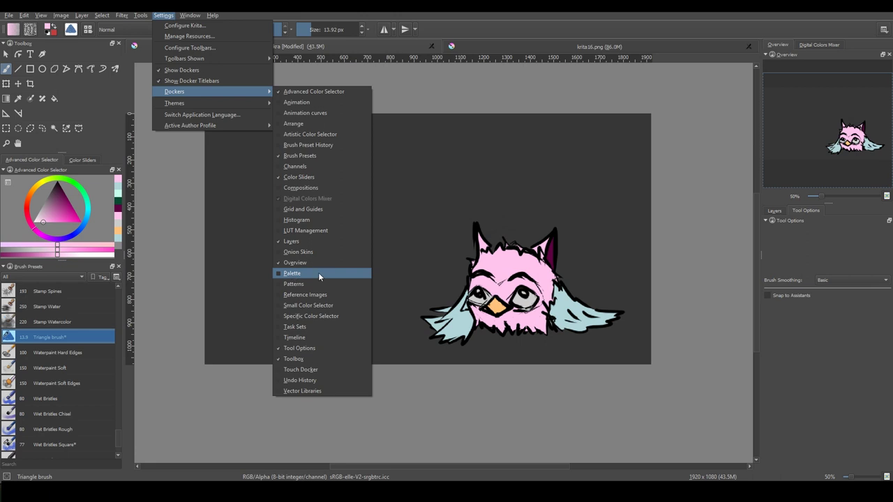
pyautogui.click(281, 276)
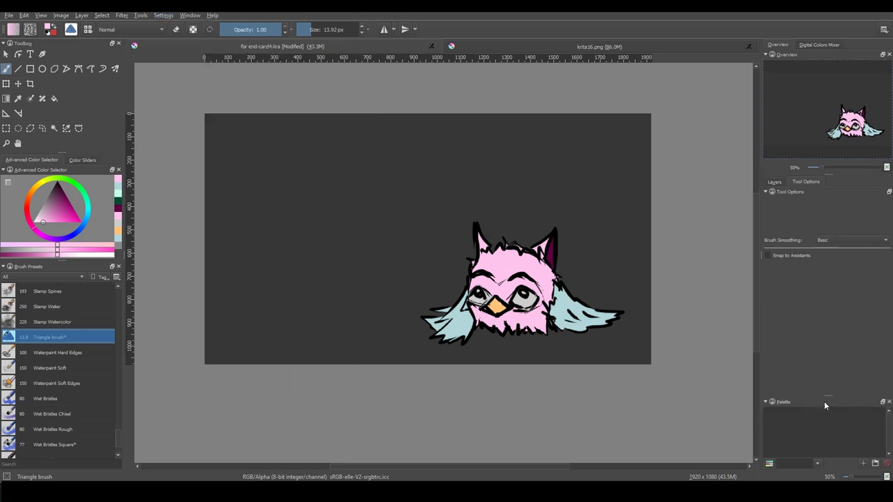
pyautogui.moveTo(829, 397); pyautogui.dragTo(829, 321)
pyautogui.click(770, 463)
pyautogui.click(801, 360)
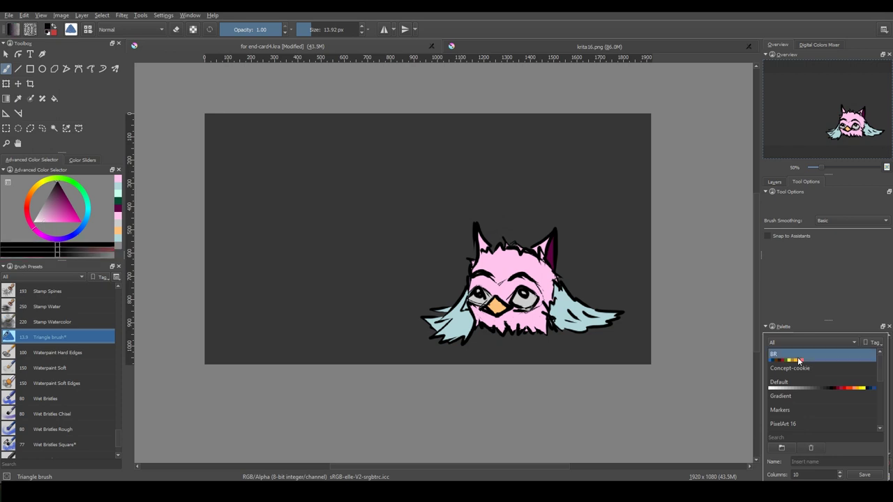
pyautogui.click(827, 385)
pyautogui.hotkey('ctrl', '+')
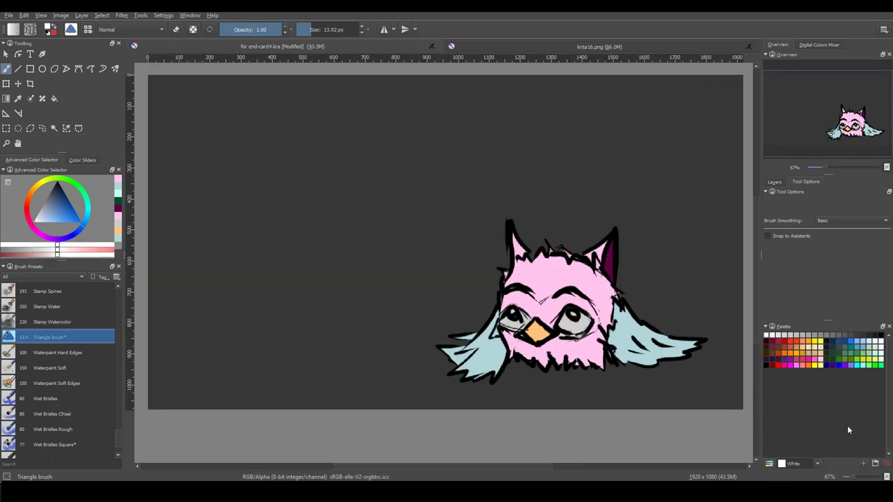
# Add Color Group1 and drag the orange and a blue swatch into it.
pyautogui.click(876, 464)
pyautogui.click(432, 255)
pyautogui.moveTo(783, 385); pyautogui.dragTo(792, 377)
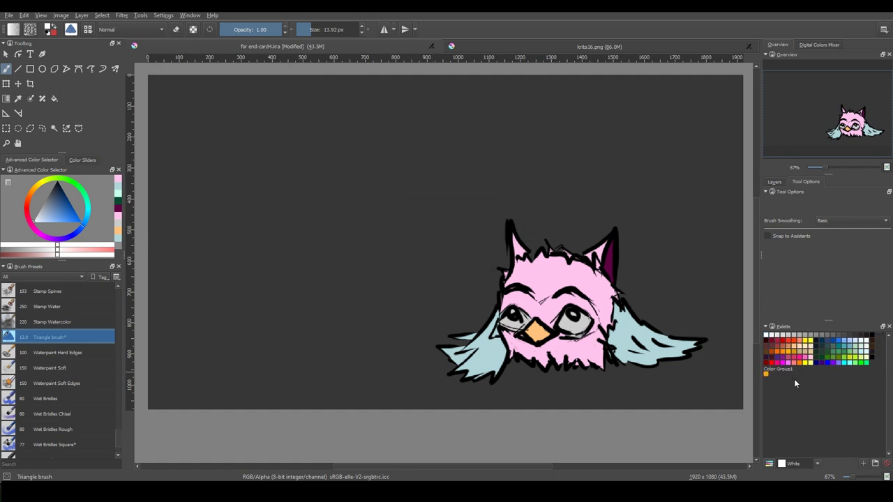
pyautogui.moveTo(843, 342); pyautogui.dragTo(776, 373)
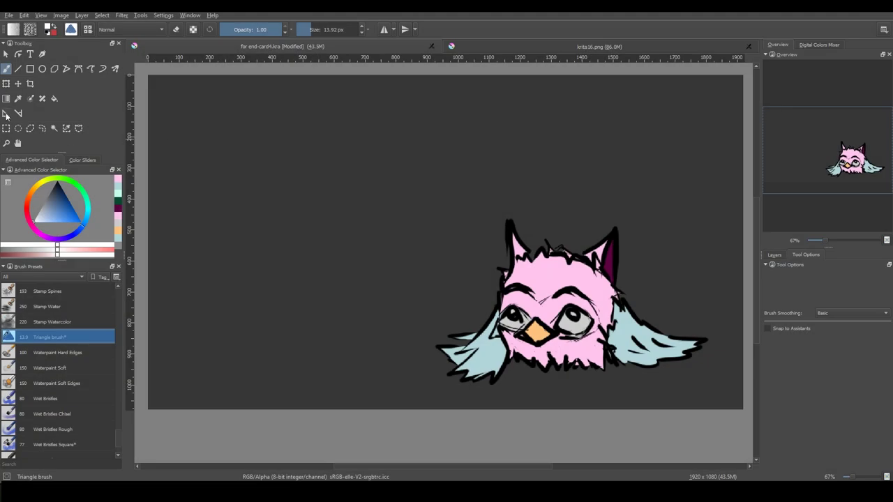
# Place a magenta four-corner perspective assistant left of the owl.
pyautogui.click(7, 113)
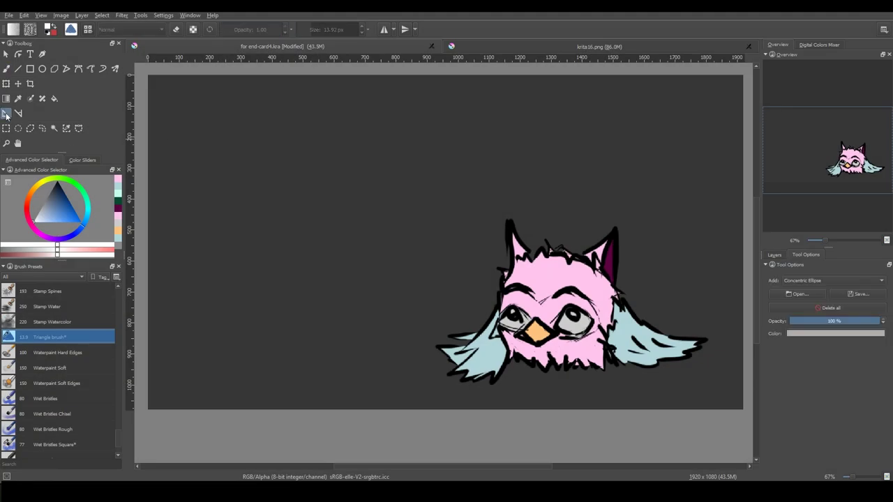
pyautogui.click(813, 279)
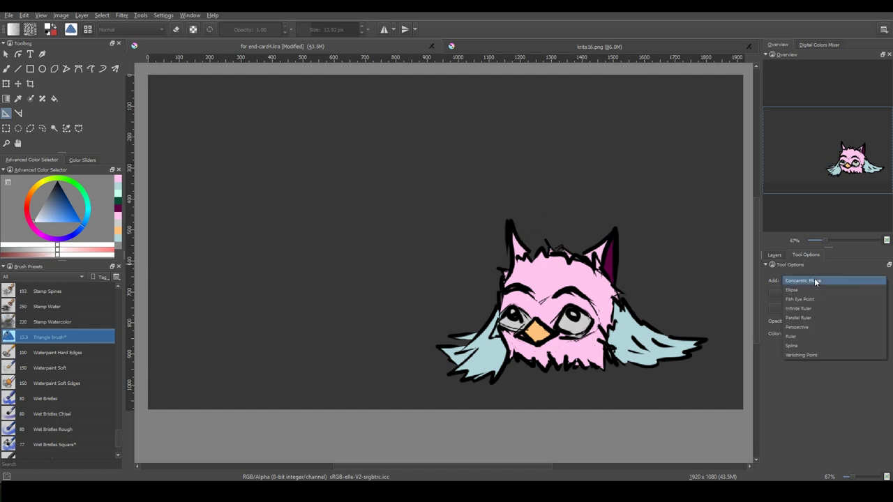
pyautogui.click(826, 327)
pyautogui.click(830, 333)
pyautogui.click(451, 185)
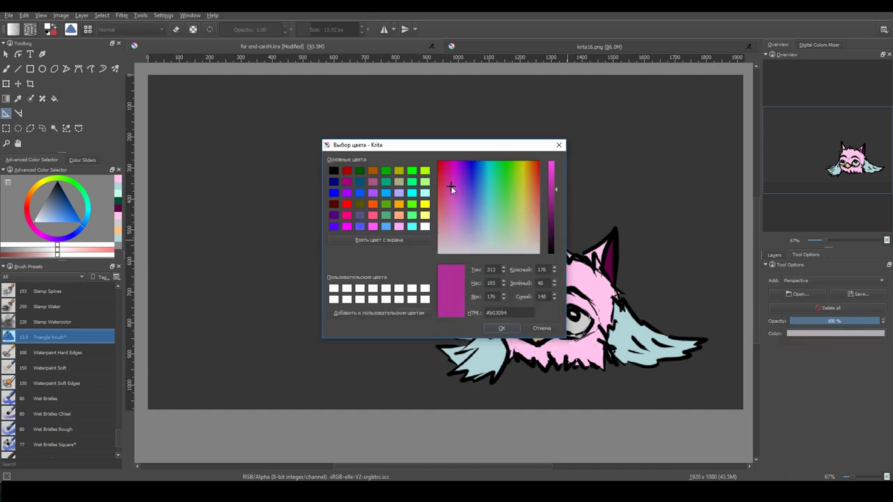
pyautogui.click(502, 328)
pyautogui.click(237, 137)
pyautogui.click(426, 129)
pyautogui.click(404, 231)
pyautogui.click(210, 326)
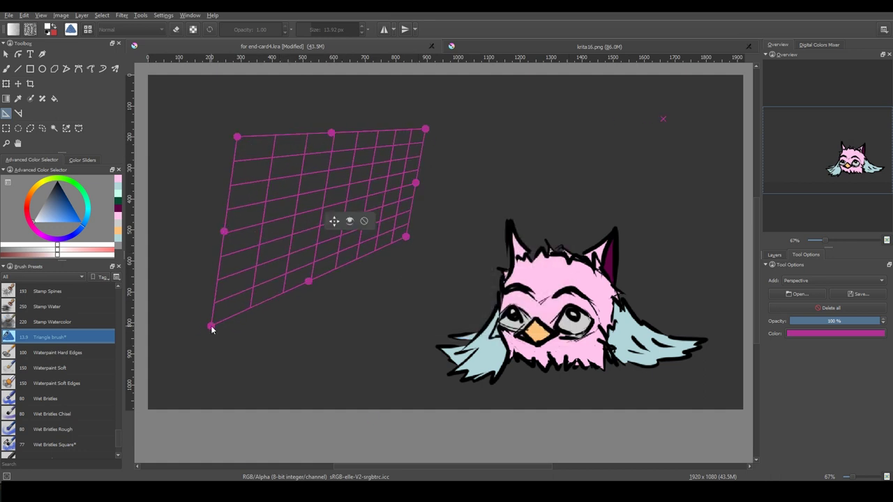
# Add a three-point ellipse assistant above the owl.
pyautogui.click(813, 281)
pyautogui.click(795, 244)
pyautogui.click(539, 126)
pyautogui.click(613, 142)
pyautogui.click(564, 196)
# Recolour the assistants blue and lower their opacity.
pyautogui.click(809, 333)
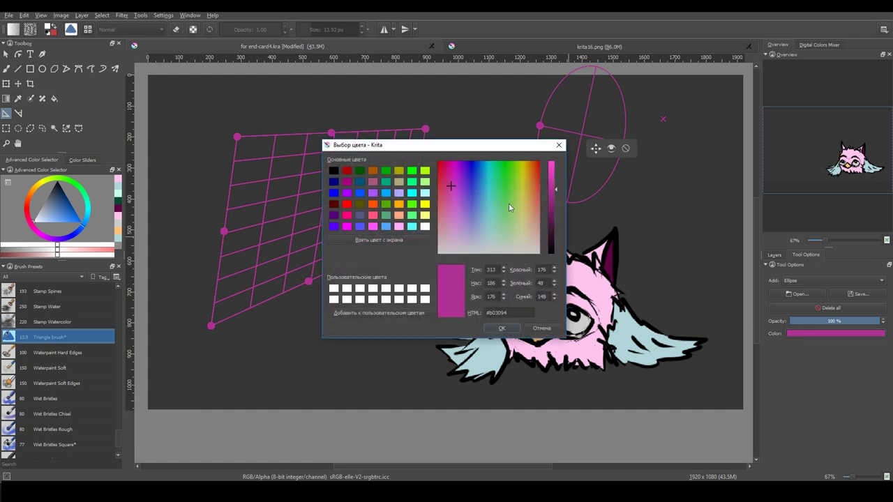
pyautogui.moveTo(418, 143); pyautogui.dragTo(489, 210)
pyautogui.click(606, 240)
pyautogui.click(584, 246)
pyautogui.click(538, 254)
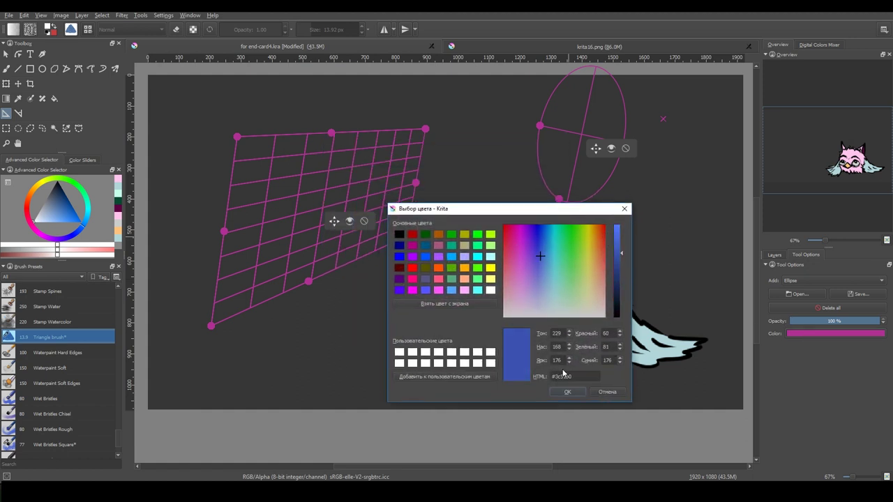
pyautogui.click(567, 391)
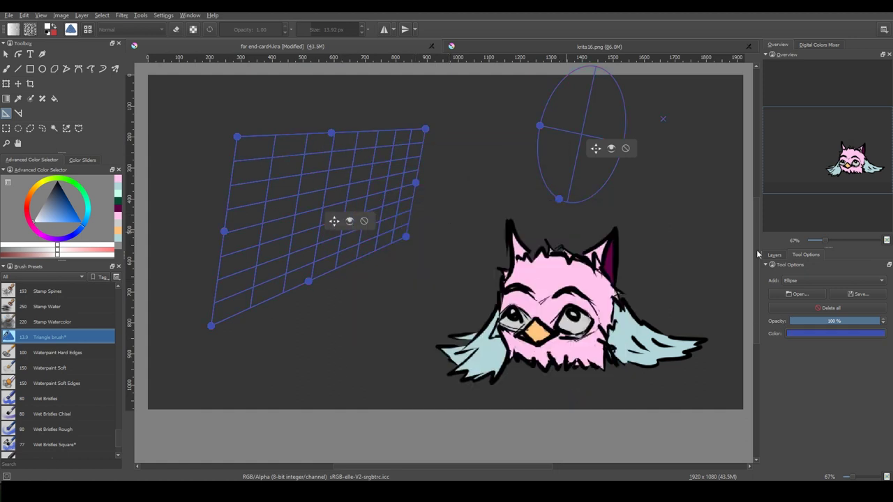
pyautogui.moveTo(834, 321); pyautogui.dragTo(889, 322)
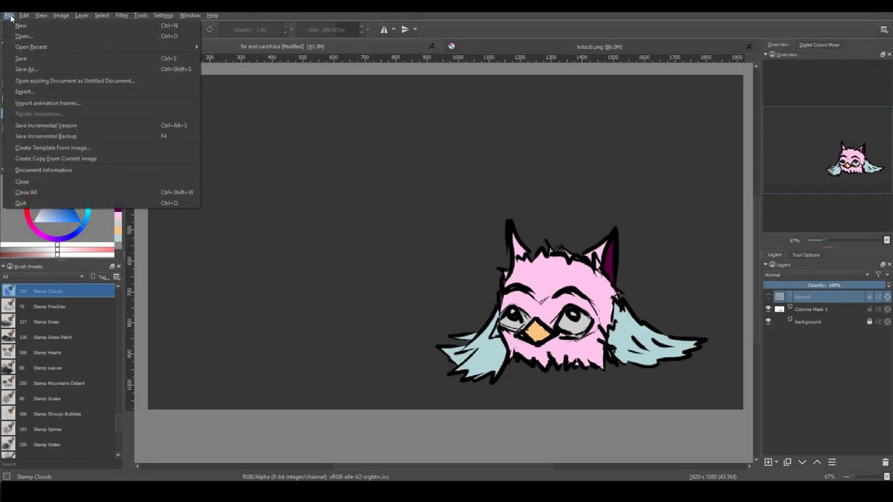
# Save As for end-card4.png in PNG format, reaching the options showing the flattening warning.
pyautogui.click(64, 69)
pyautogui.click(373, 332)
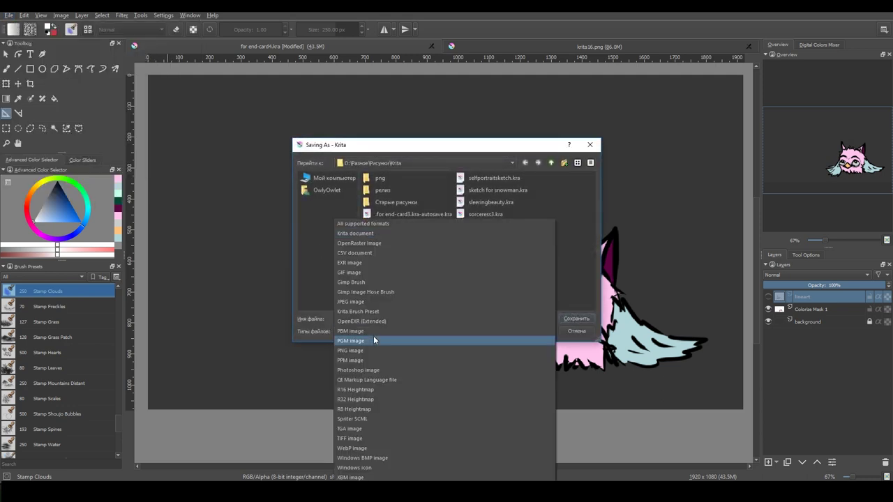
pyautogui.click(422, 351)
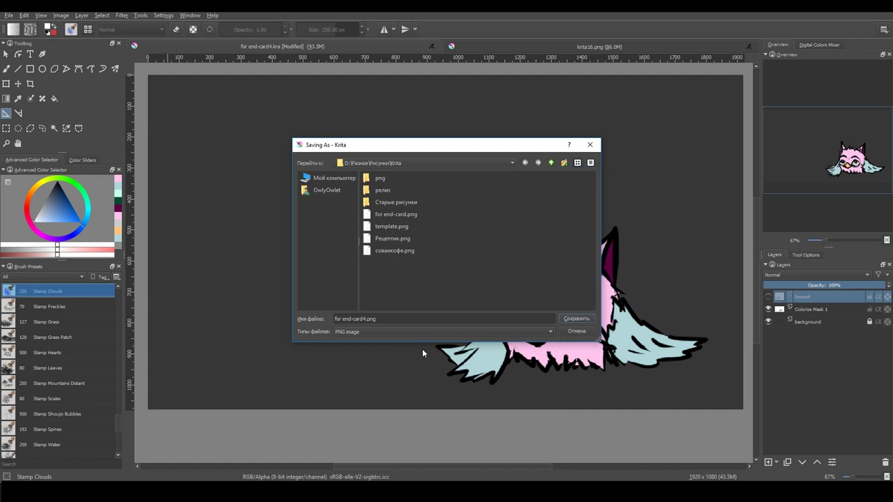
pyautogui.click(578, 318)
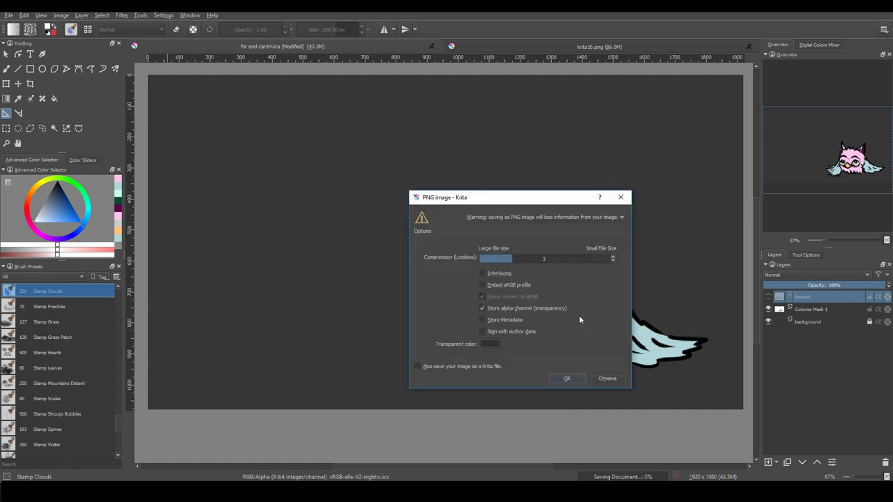
pyautogui.moveTo(622, 218)
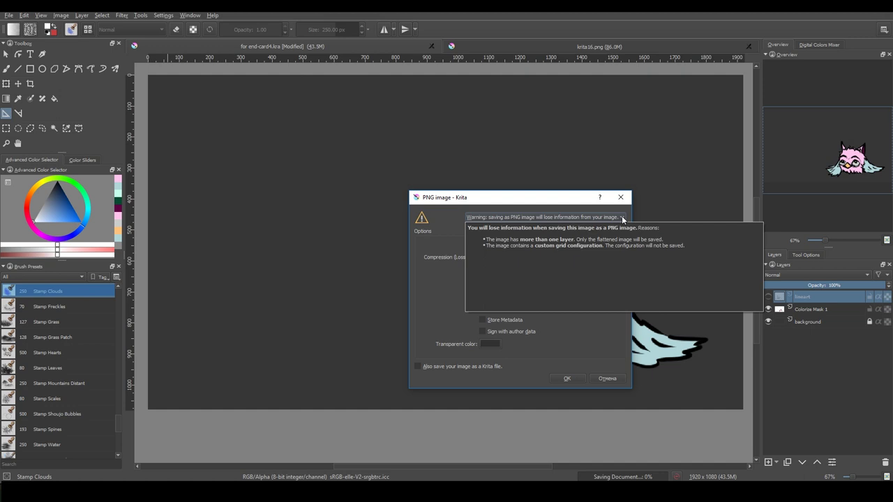